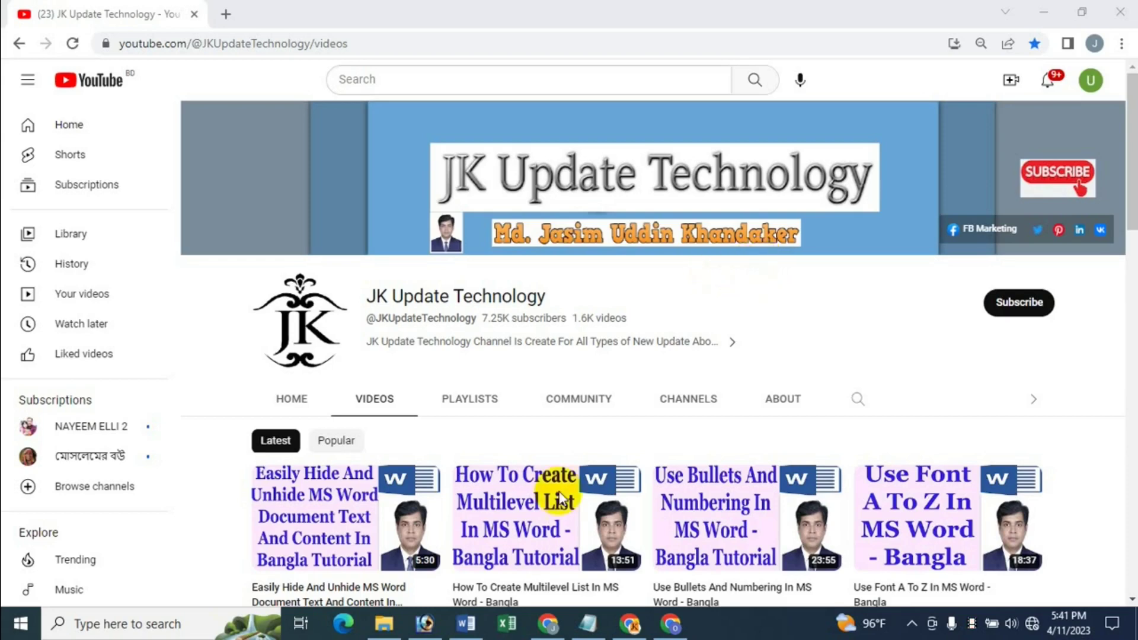
Bring the Word window with 'The Cat' essay to the front from the taskbar
left_click(468, 627)
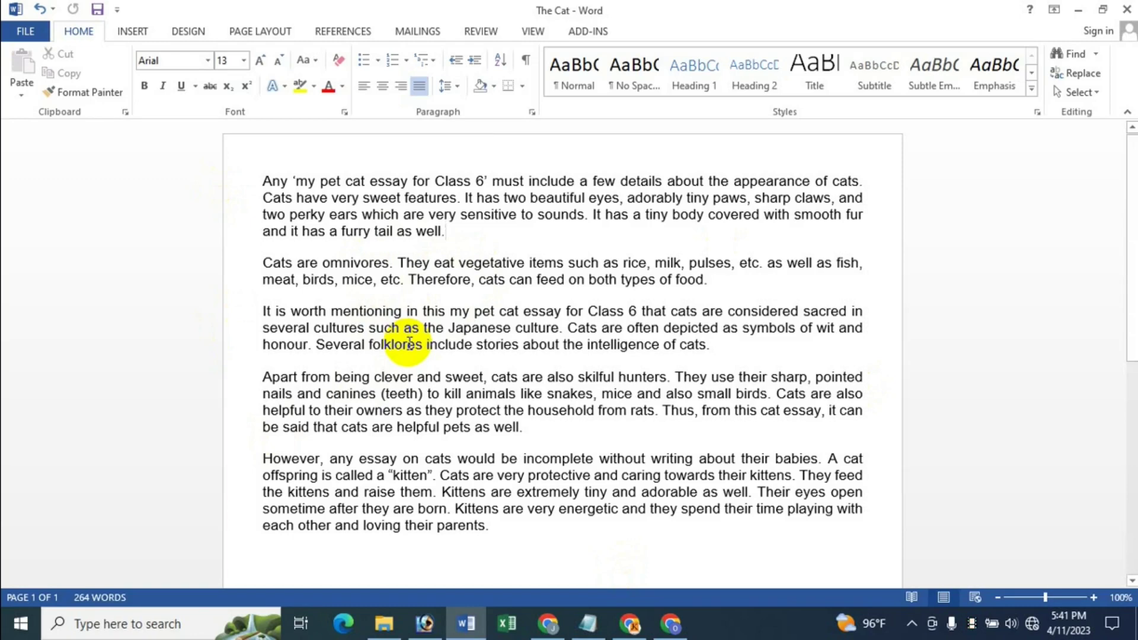
Select the entire cat essay and apply 1.5 line spacing
left_click_drag(264, 180, 495, 524)
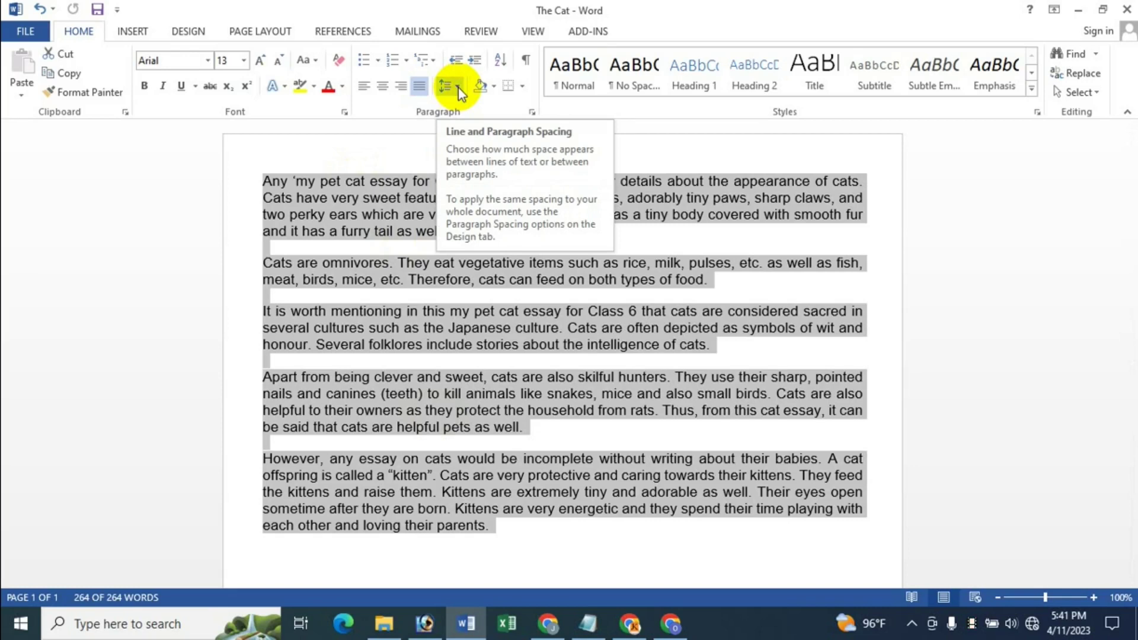
left_click(457, 88)
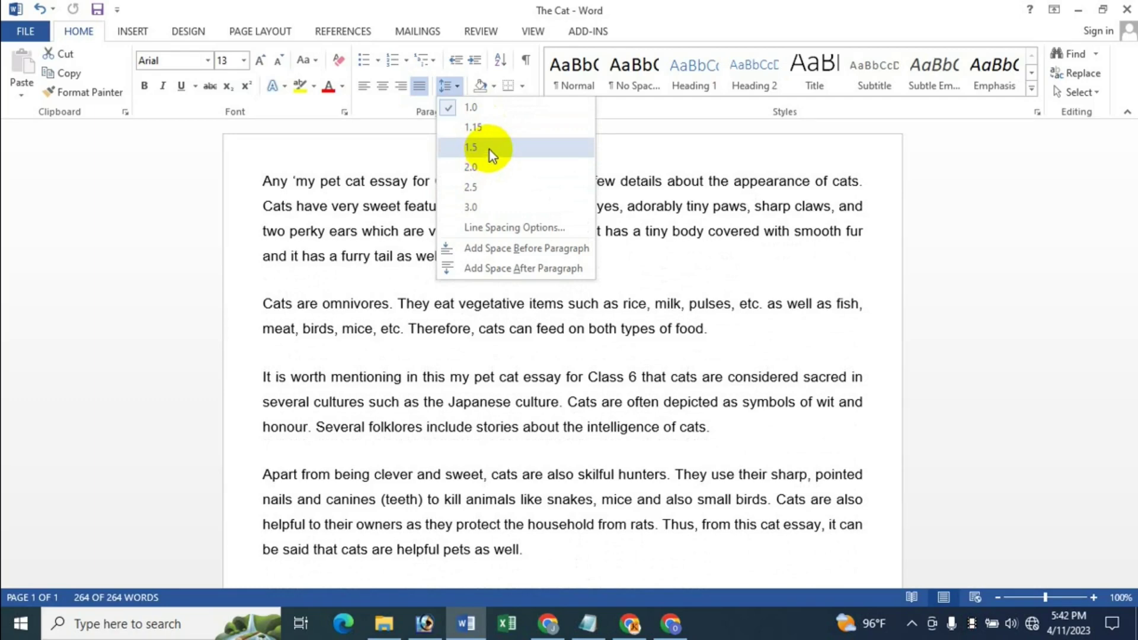
left_click(490, 149)
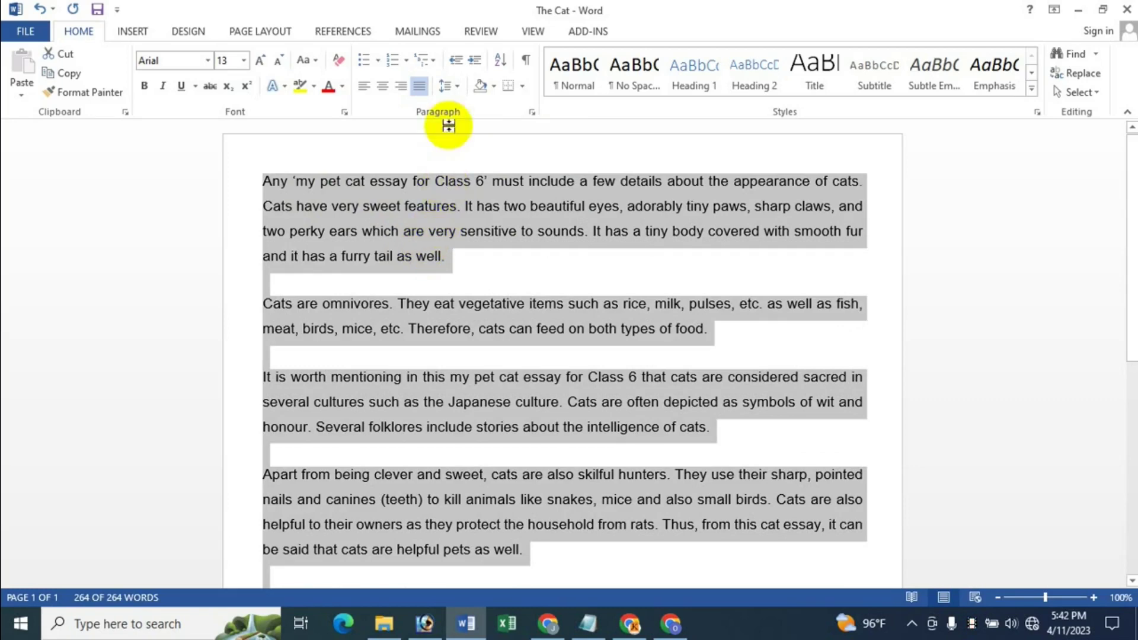
left_click(460, 87)
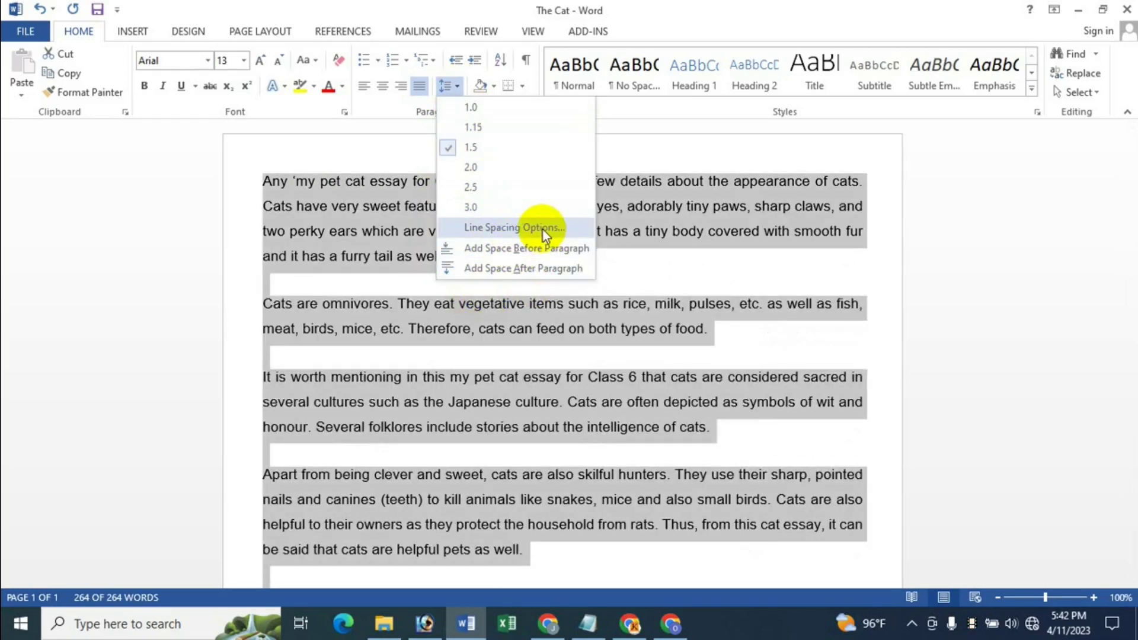
left_click(525, 250)
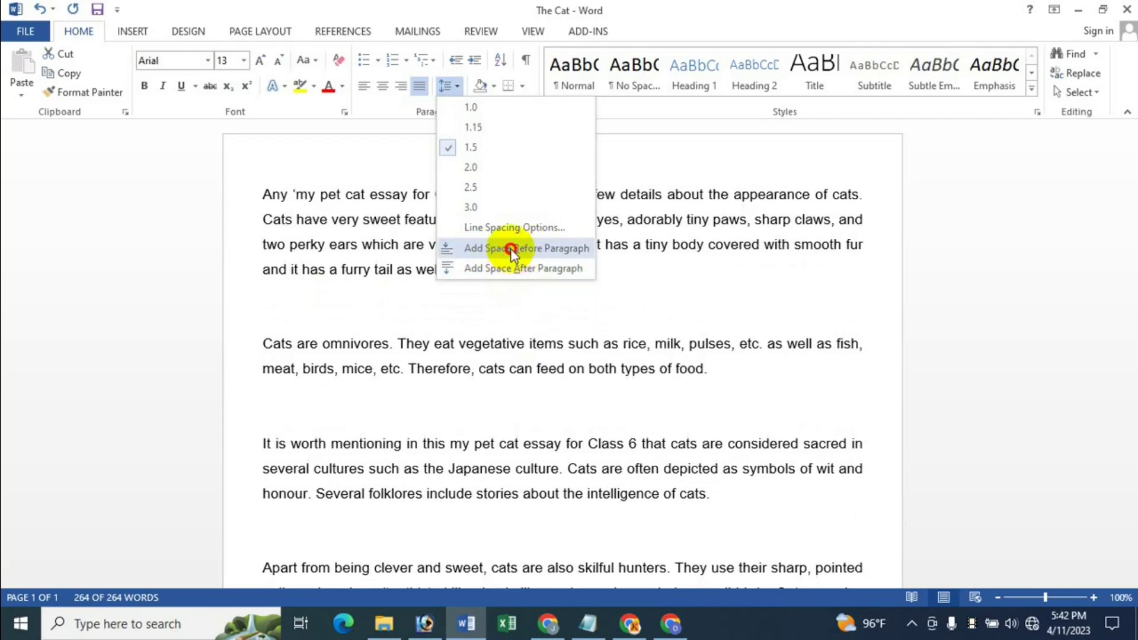
left_click(510, 251)
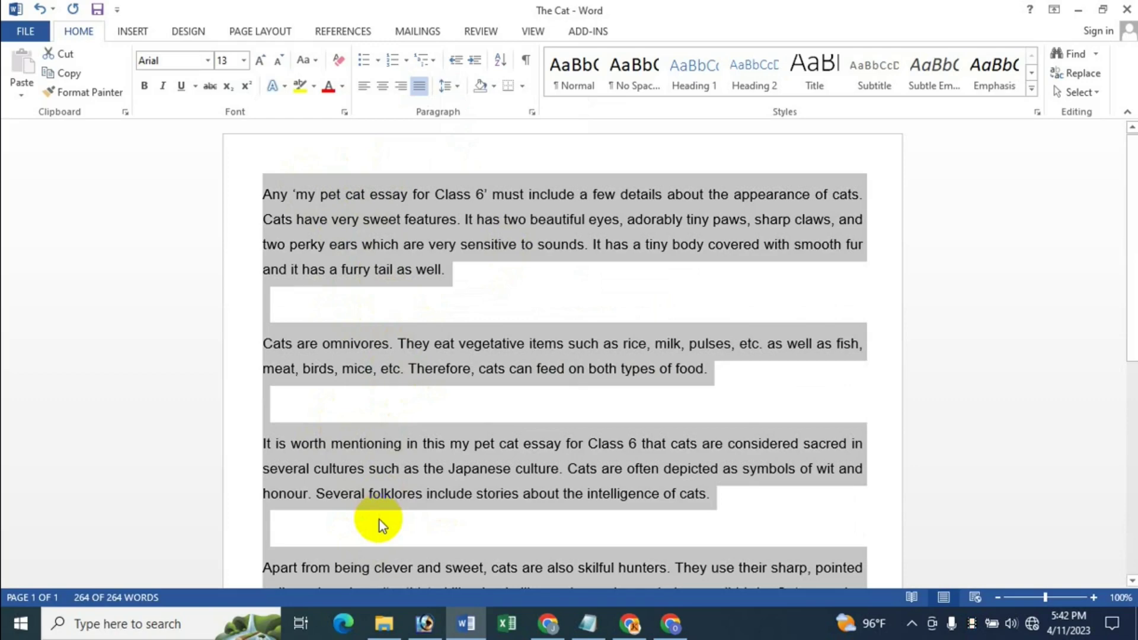
left_click(461, 90)
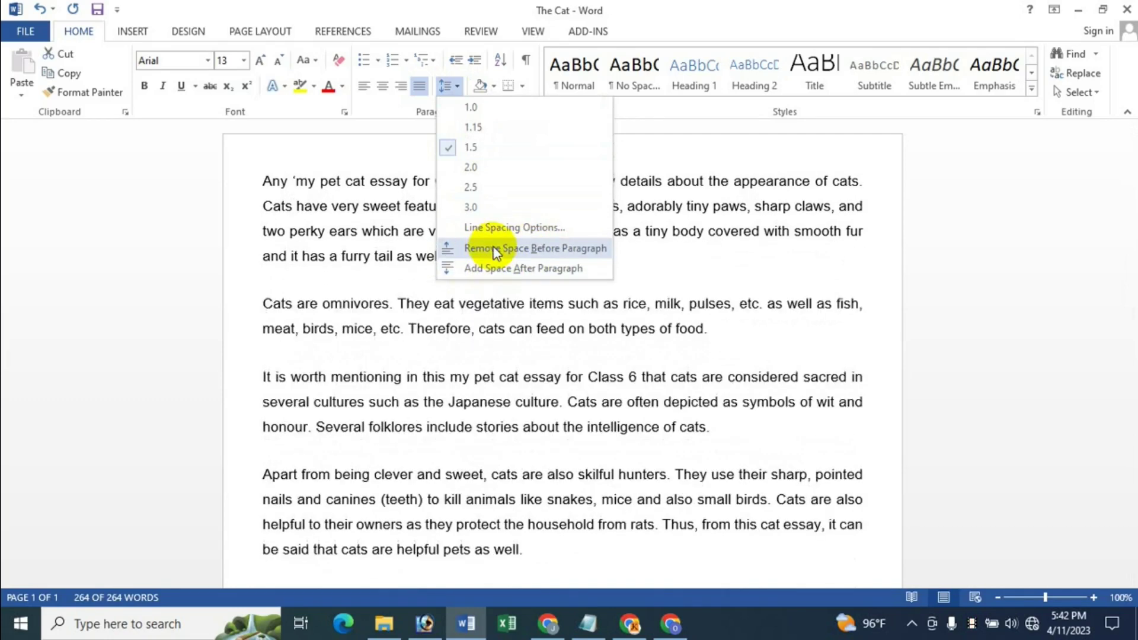
left_click(496, 249)
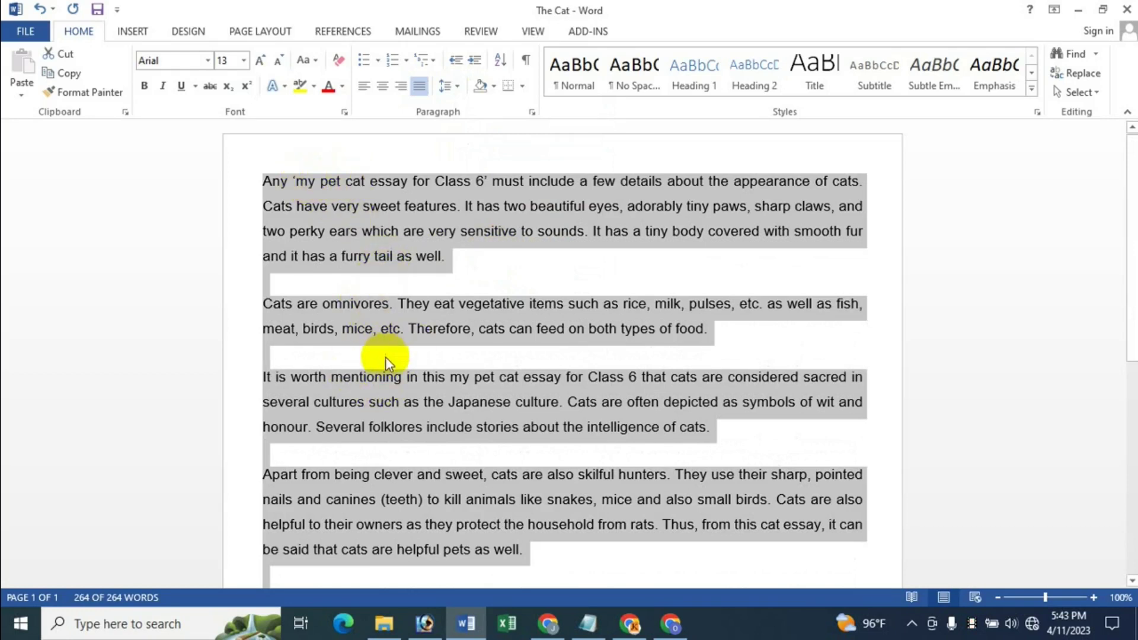
Add space after every paragraph from the line spacing list
left_click(449, 86)
left_click(503, 271)
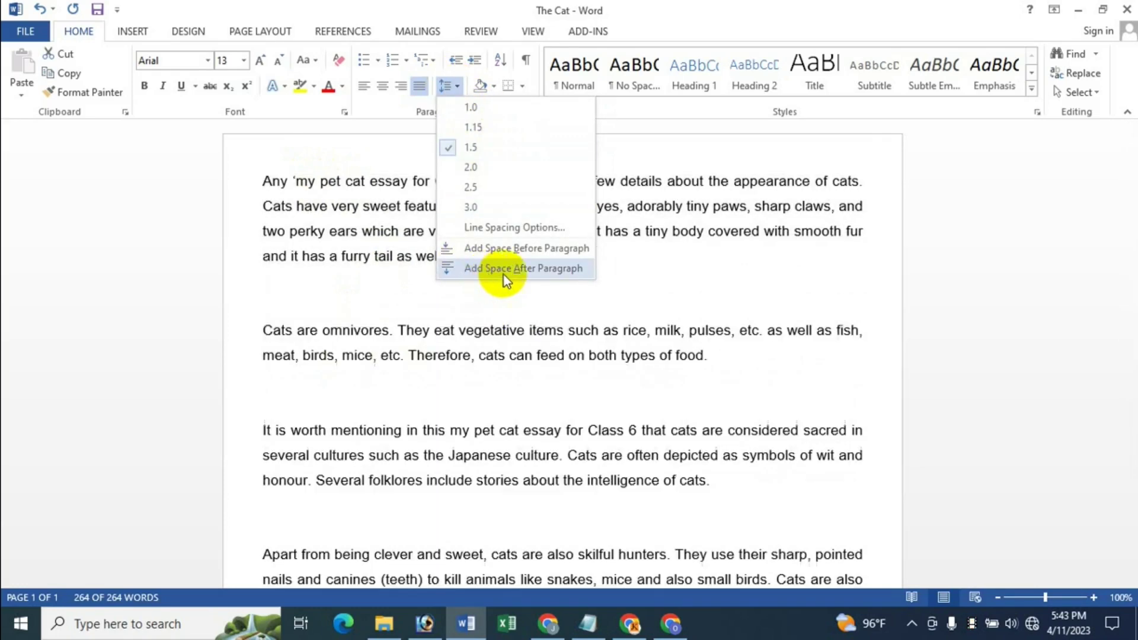
left_click(538, 269)
Select the whole essay, remove the space after paragraphs, and bring up the spacing list again
key("ctrl+a")
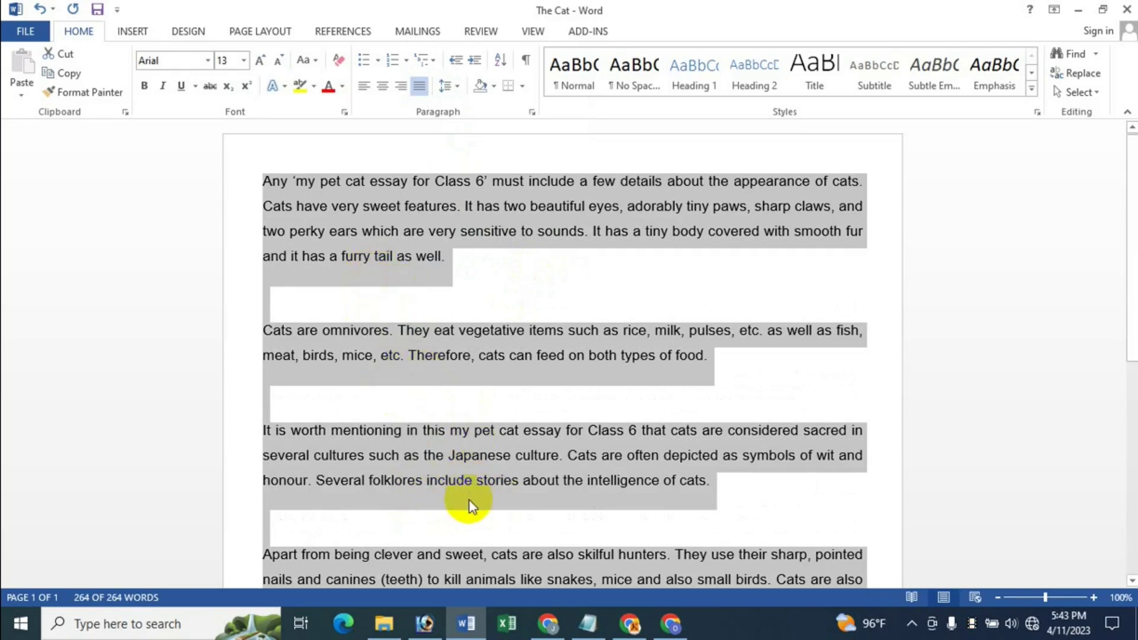
left_click(451, 87)
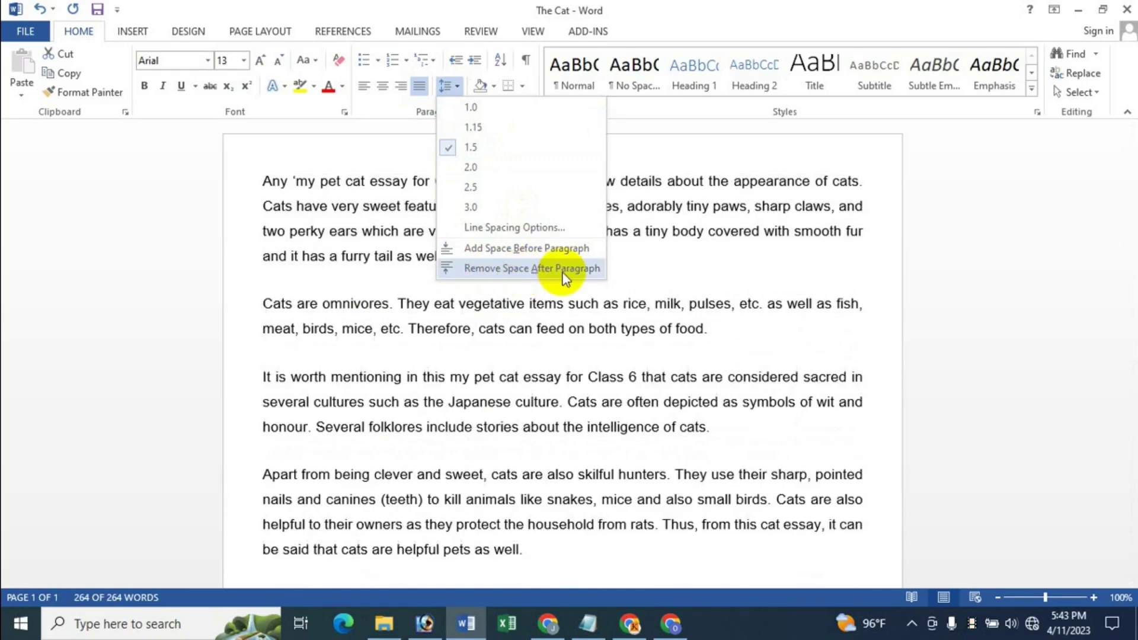
left_click(553, 269)
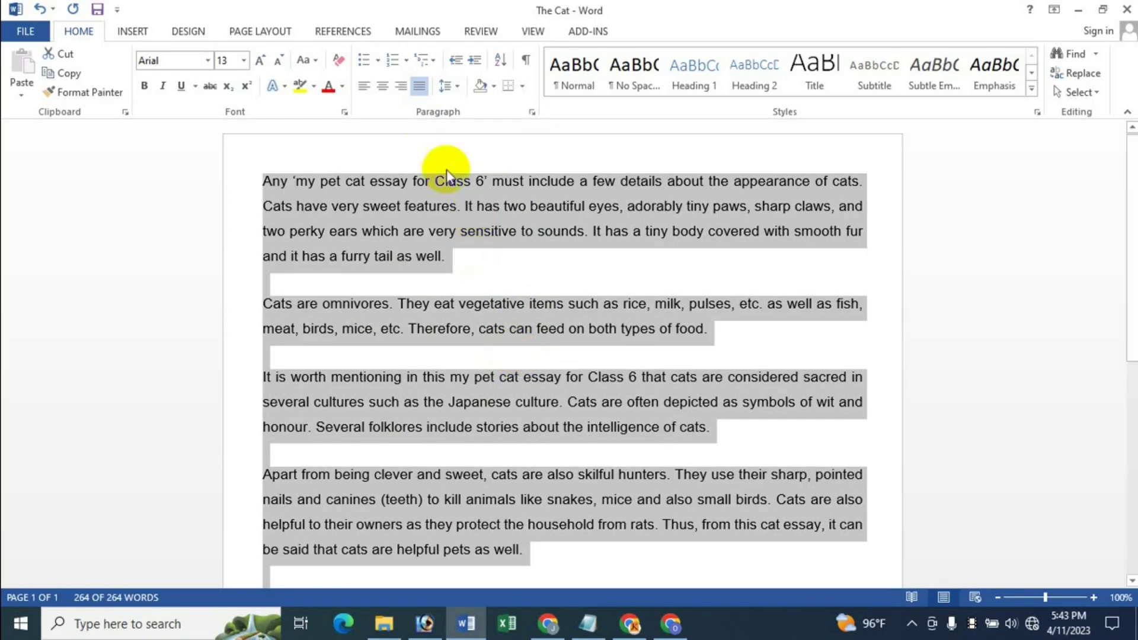
left_click(454, 85)
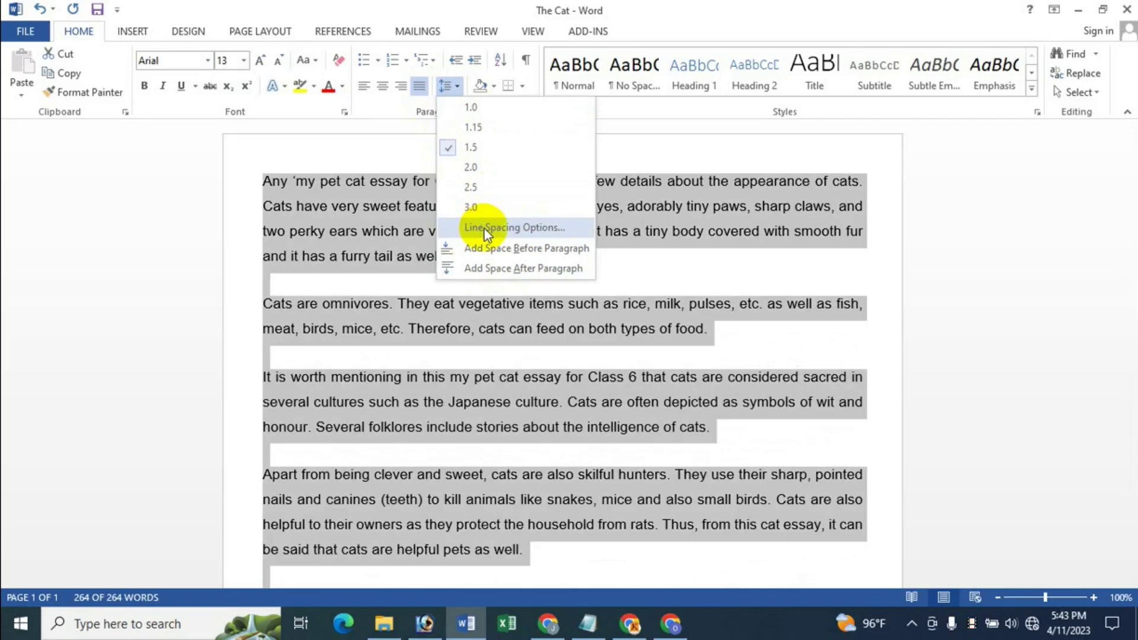
Open the Paragraph dialog and keep the alignment set to Justified
left_click(505, 229)
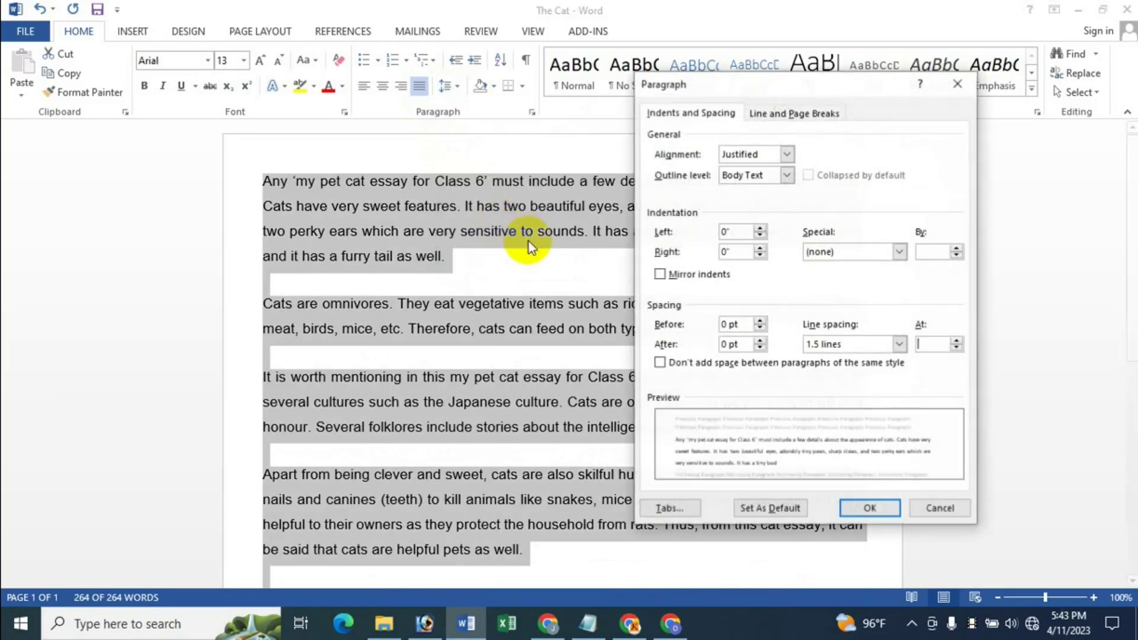
left_click_drag(733, 84, 707, 89)
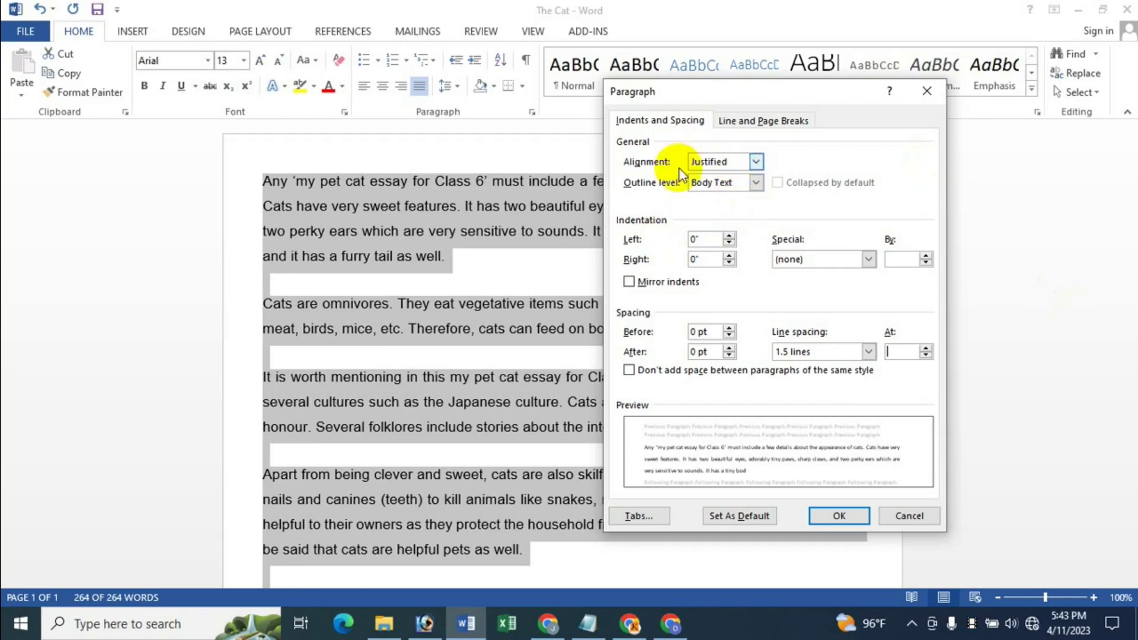
left_click(717, 170)
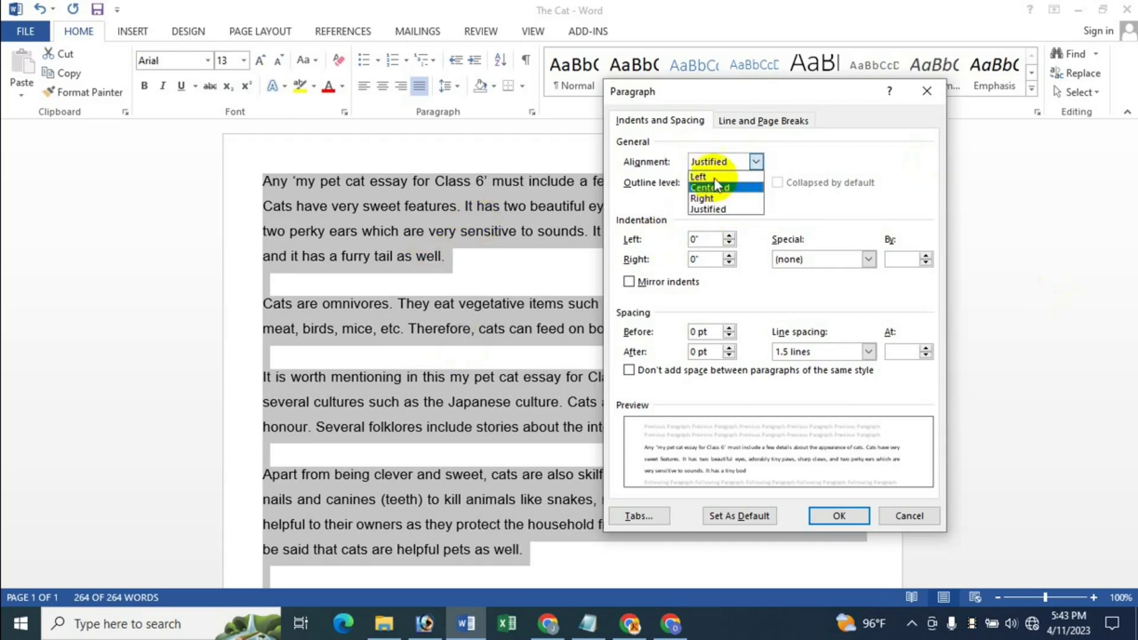
left_click(711, 209)
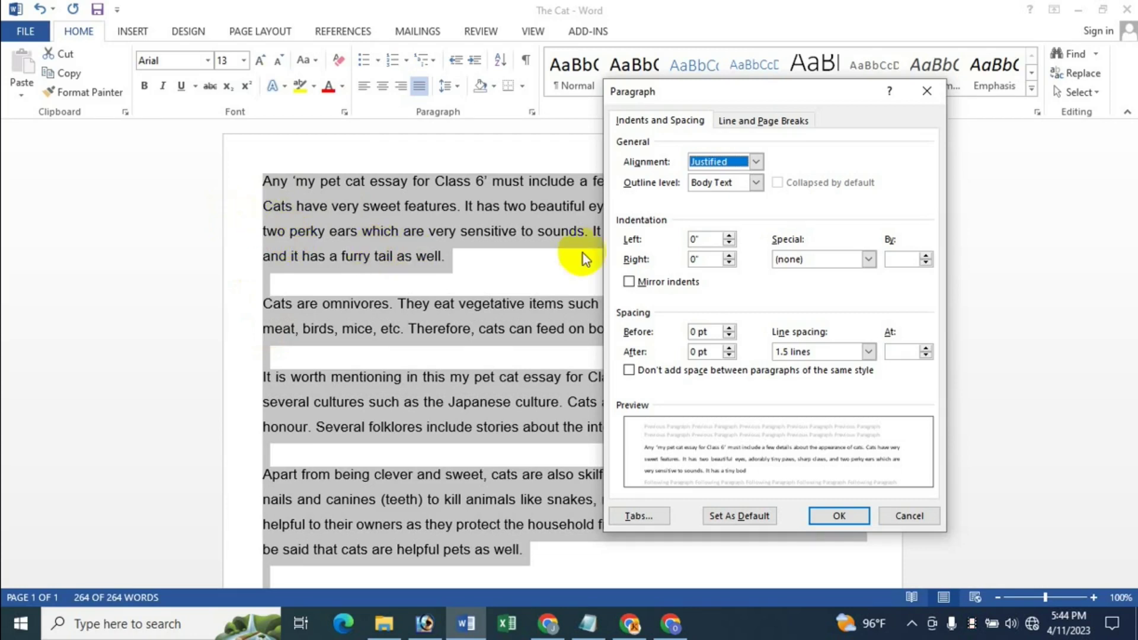
Set the left indentation to 1.5 inches and apply it
left_click(730, 235)
left_click(730, 236)
left_click(730, 236)
left_click(730, 236)
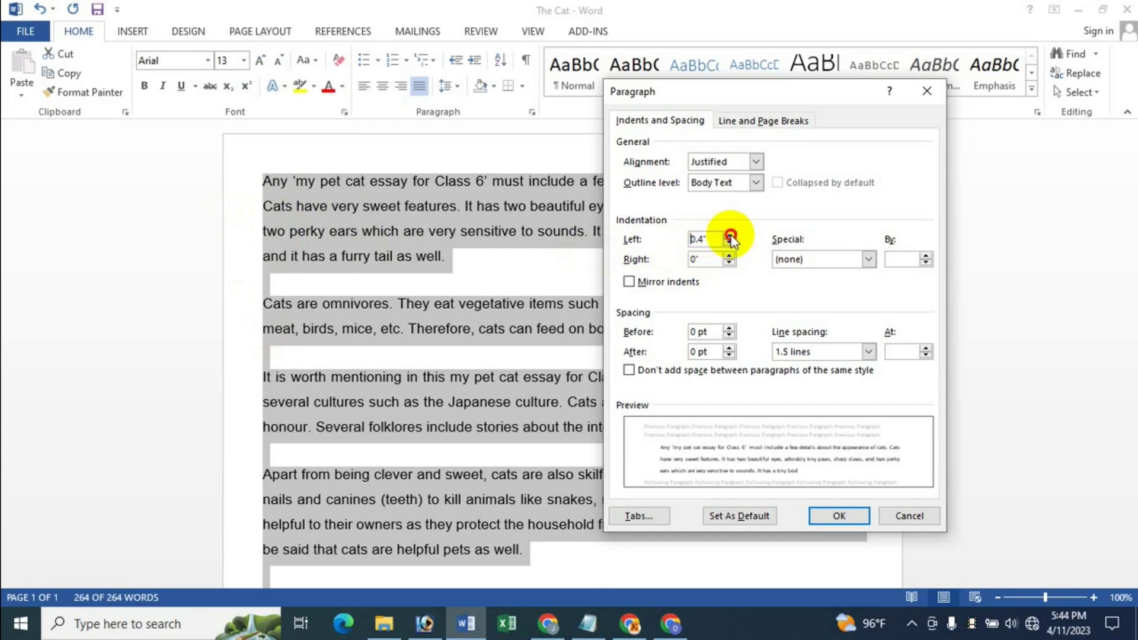
left_click(730, 235)
left_click(730, 236)
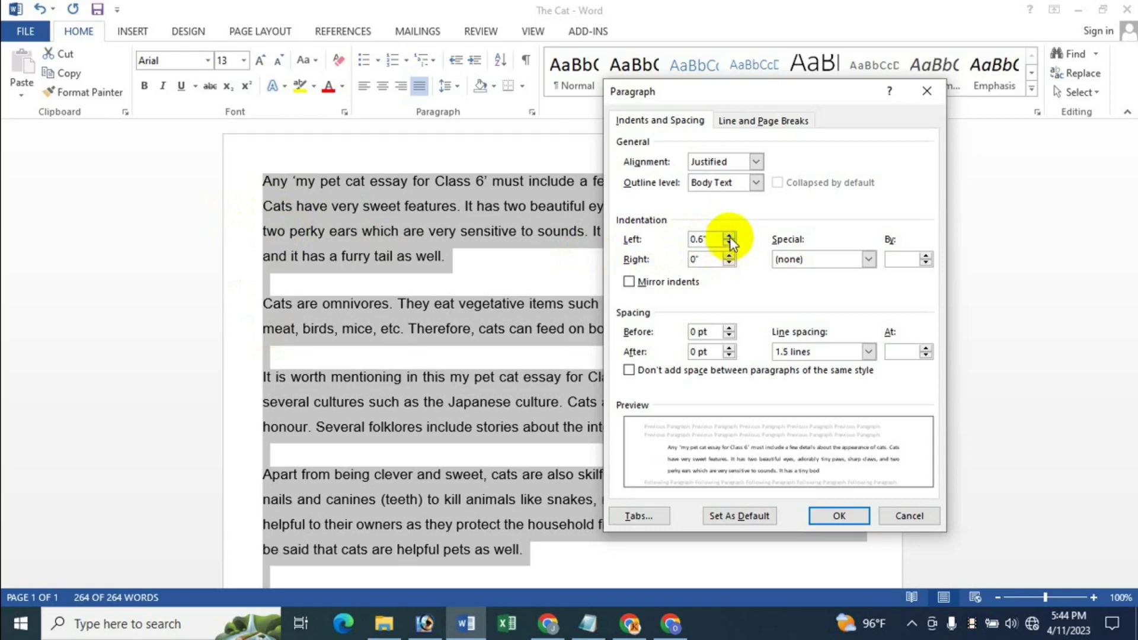
left_click(730, 243)
left_click(730, 244)
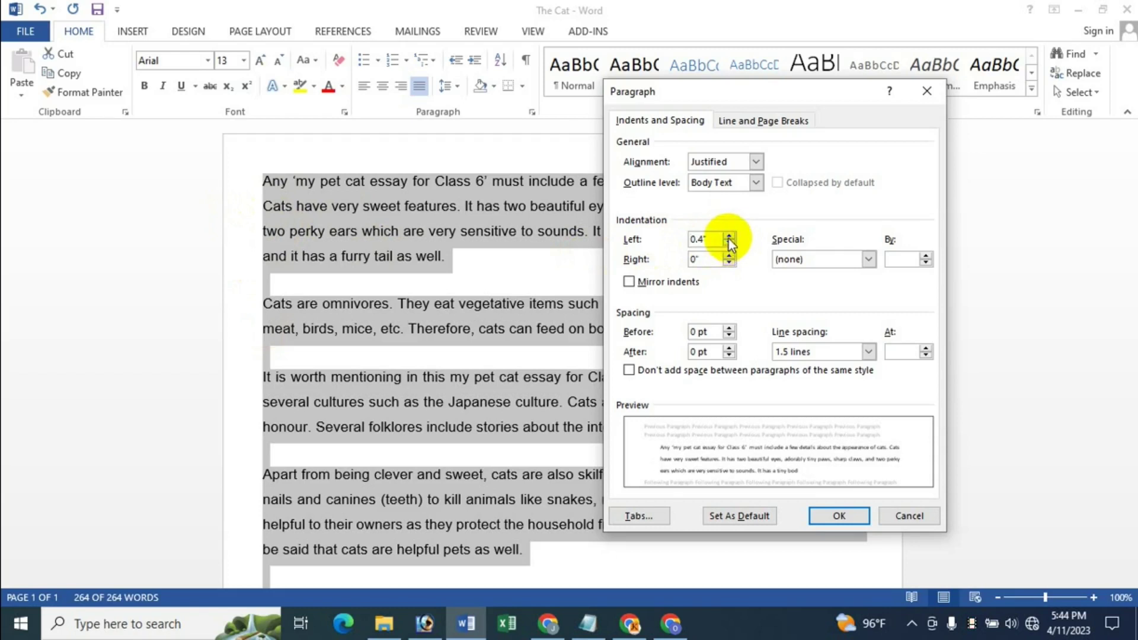
double_click(702, 238)
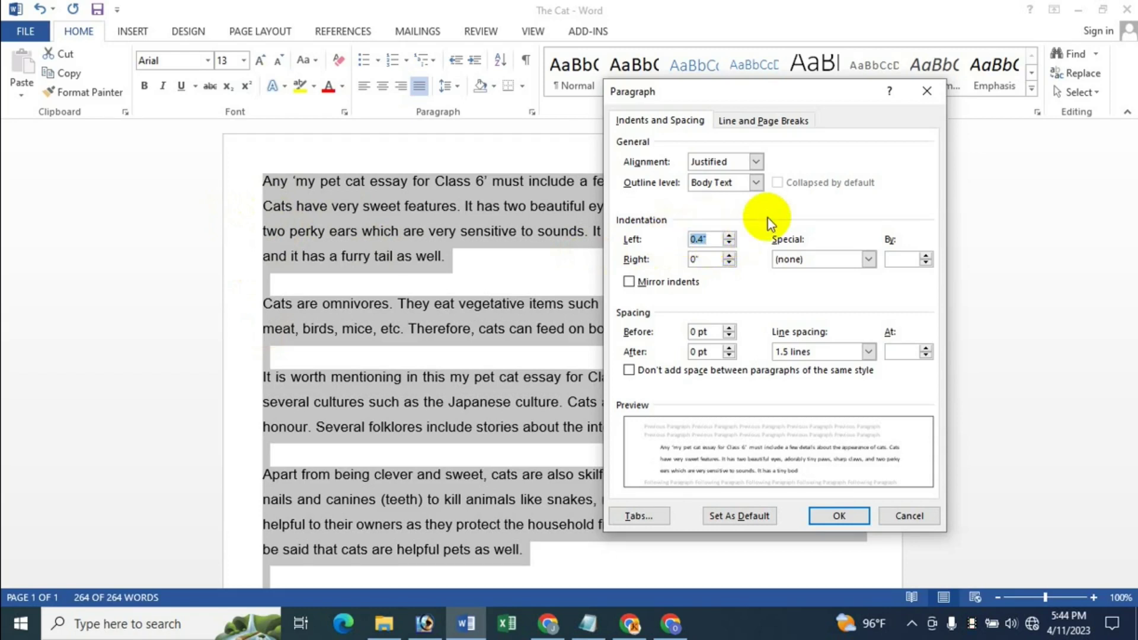
type("1.5")
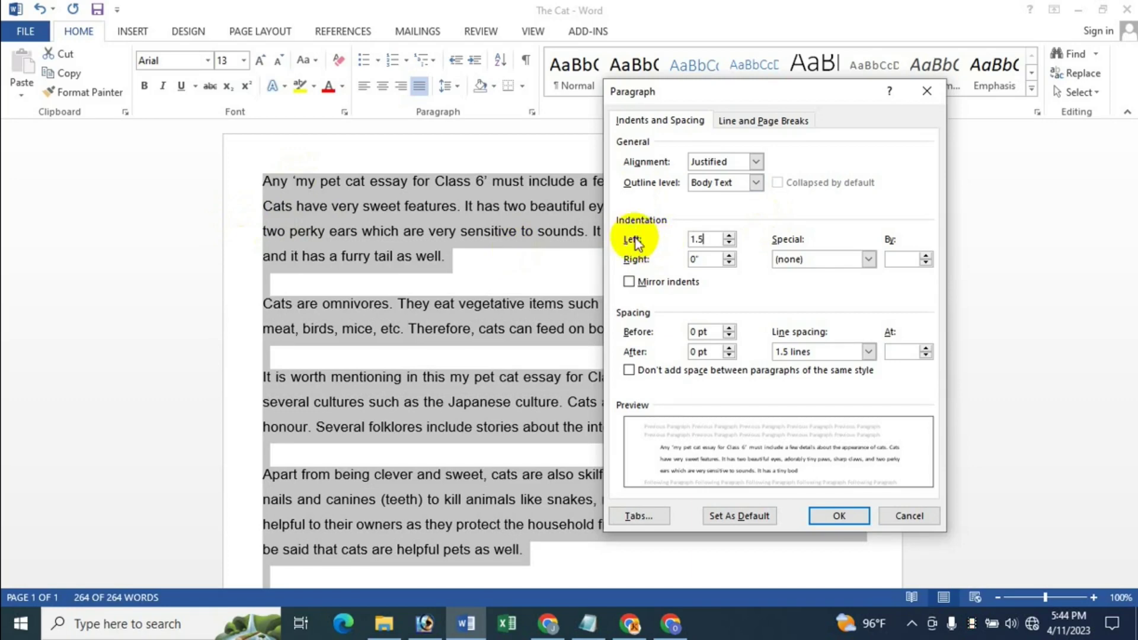
left_click(840, 516)
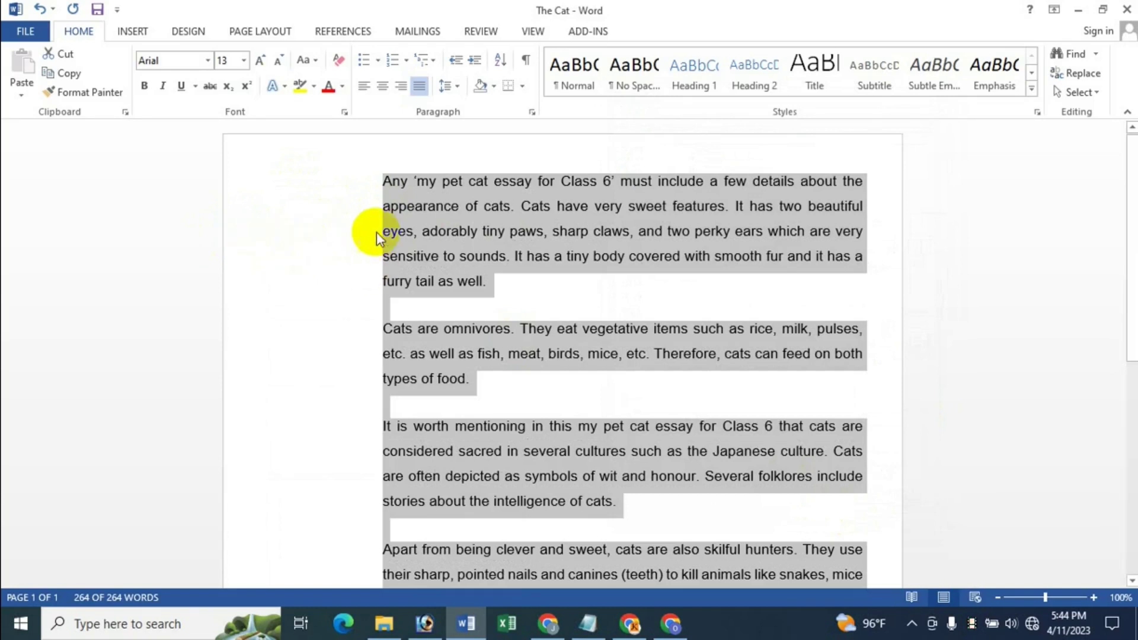
left_click(514, 282)
key("Return")
type("fsd")
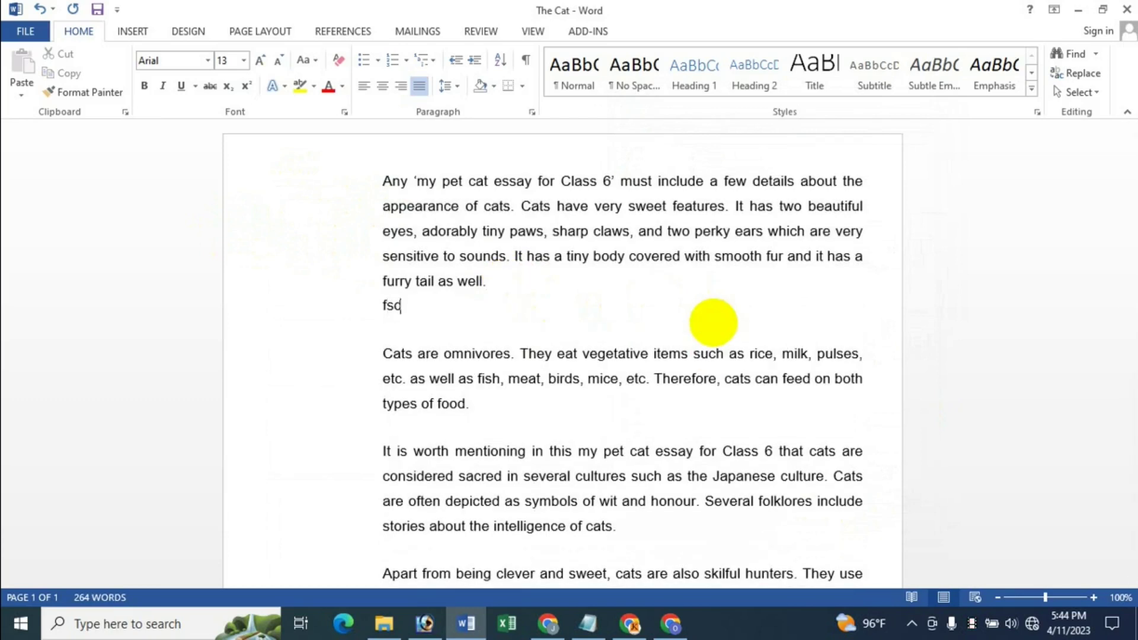
type("fdfsdf")
key("Return")
type("sdfsd")
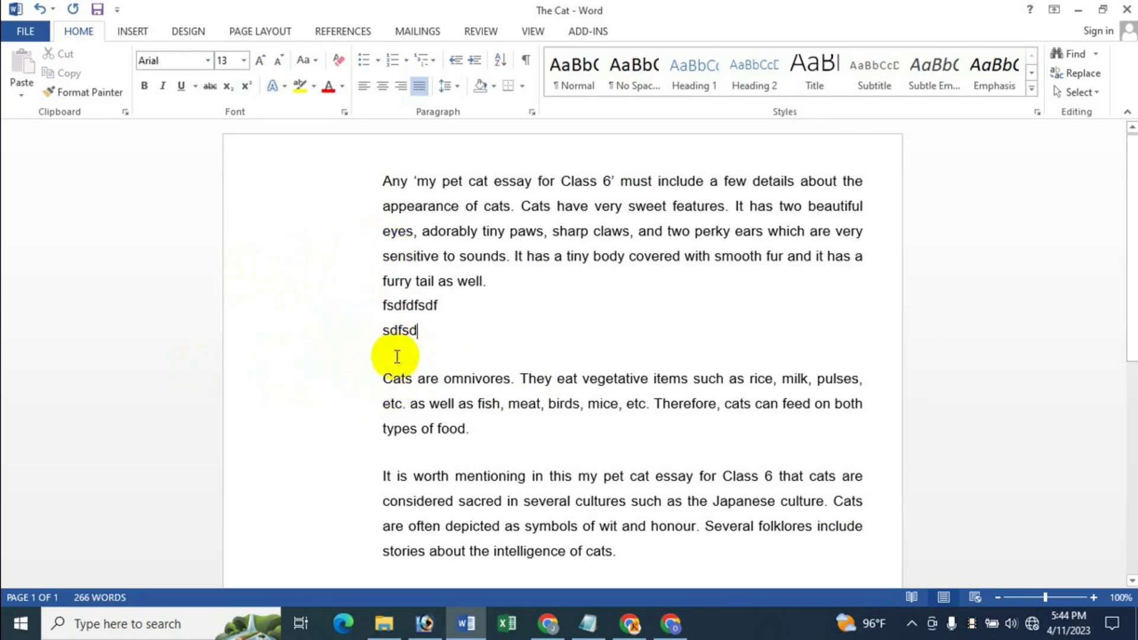
left_click_drag(382, 304, 433, 332)
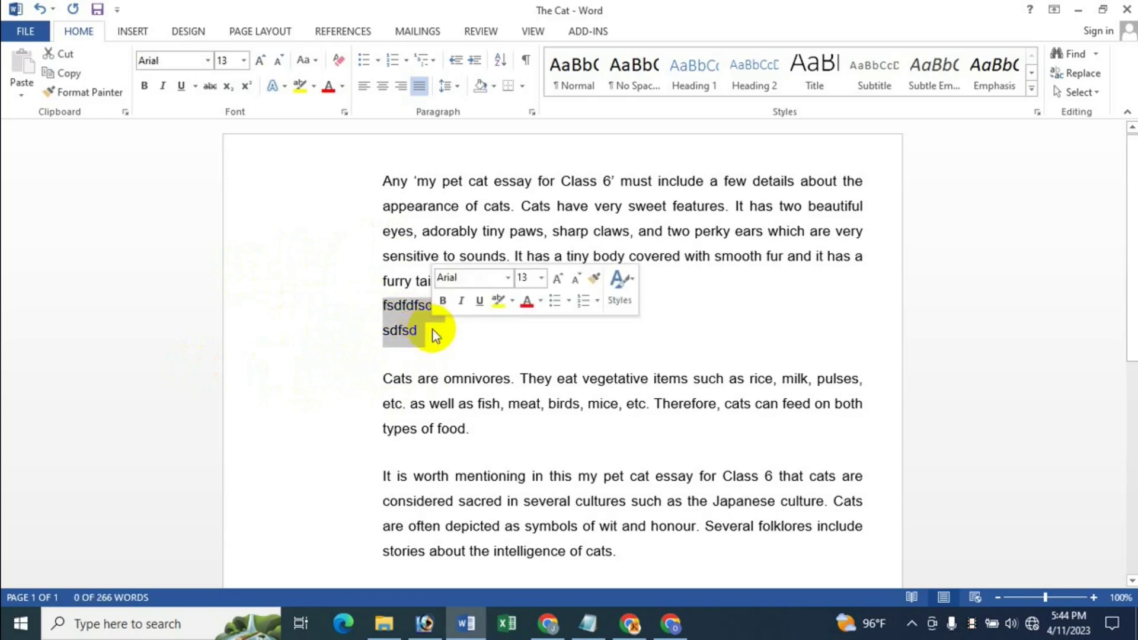
key("Delete")
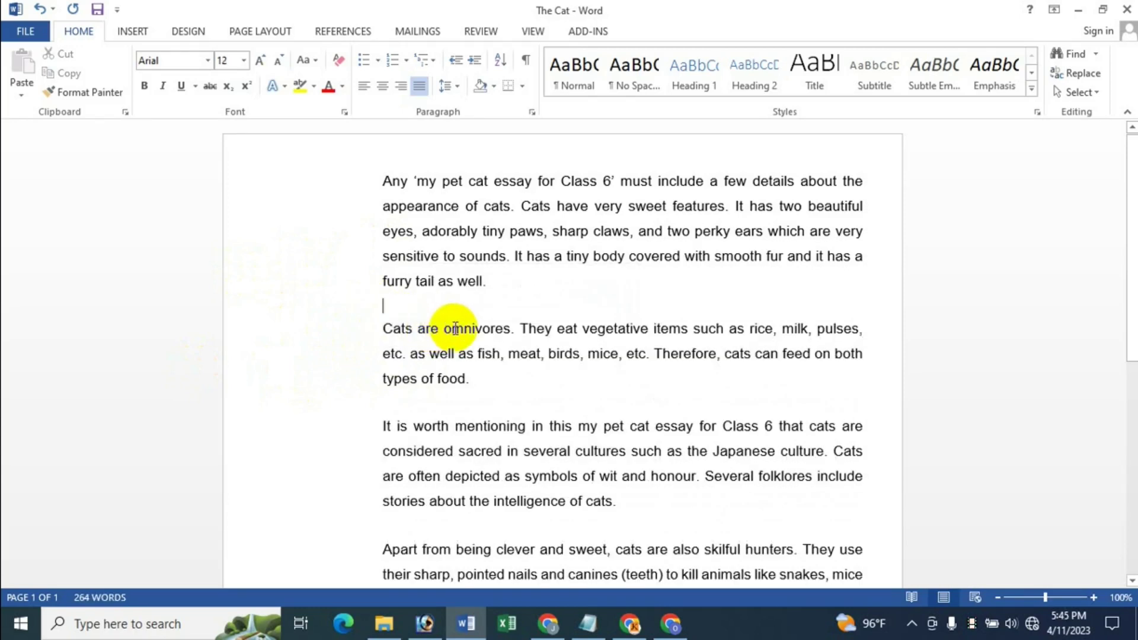
left_click(379, 184)
mouse_move(379, 184)
left_mouse_down()
mouse_move(652, 559)
mouse_move(719, 503)
left_mouse_up()
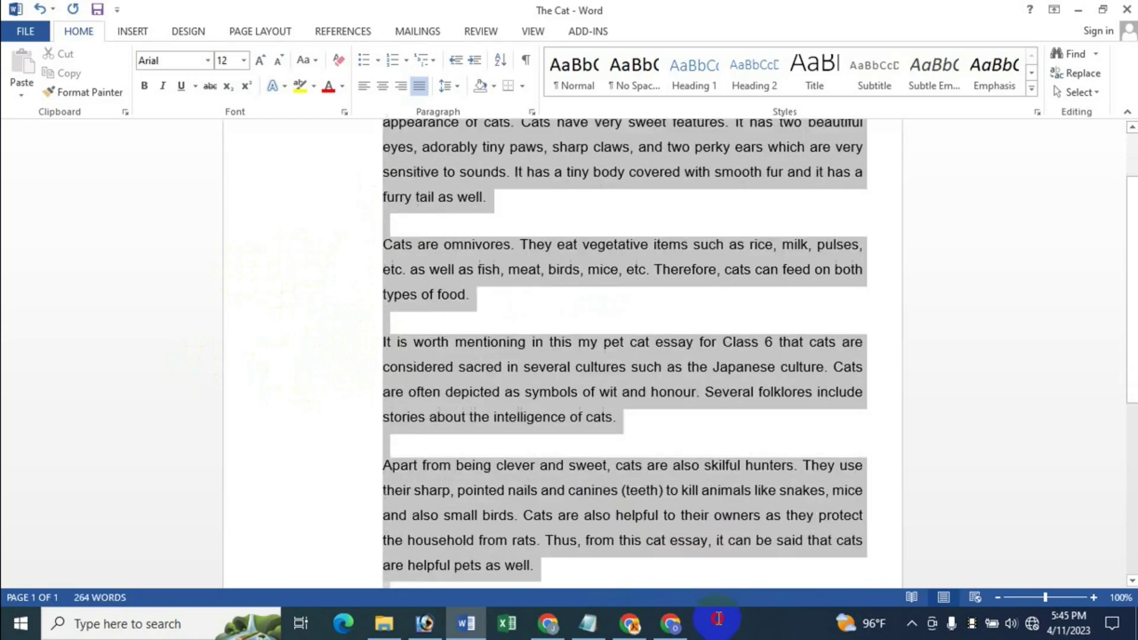
Reset the essay's left indentation to 0 in the Paragraph dialog
scroll(705, 556, "up", 2)
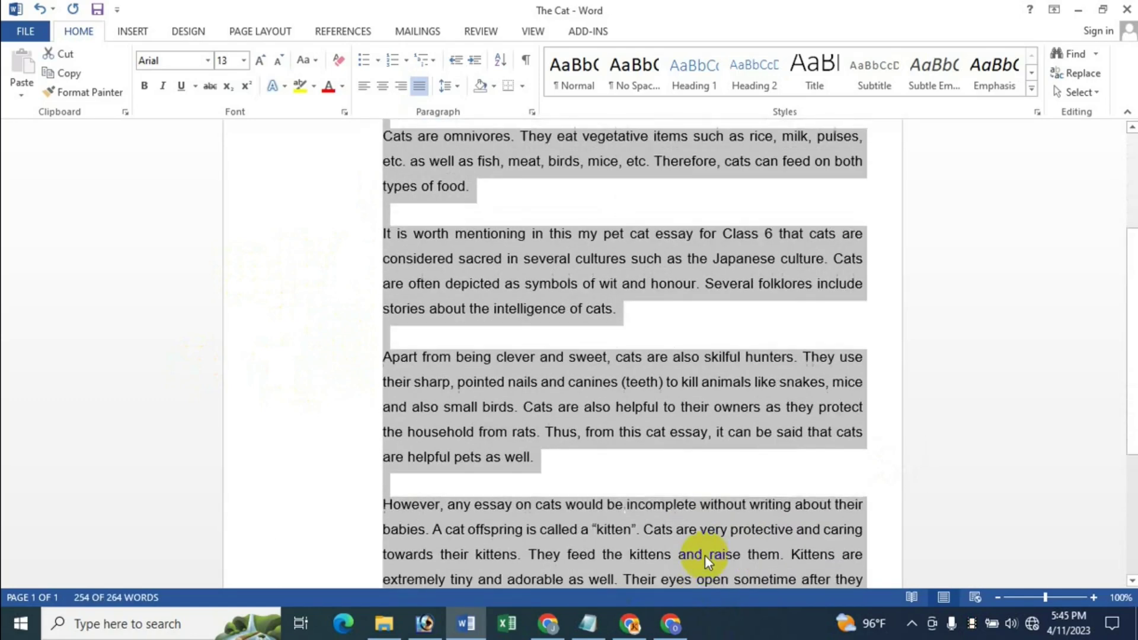
scroll(705, 556, "up", 3)
left_click(455, 90)
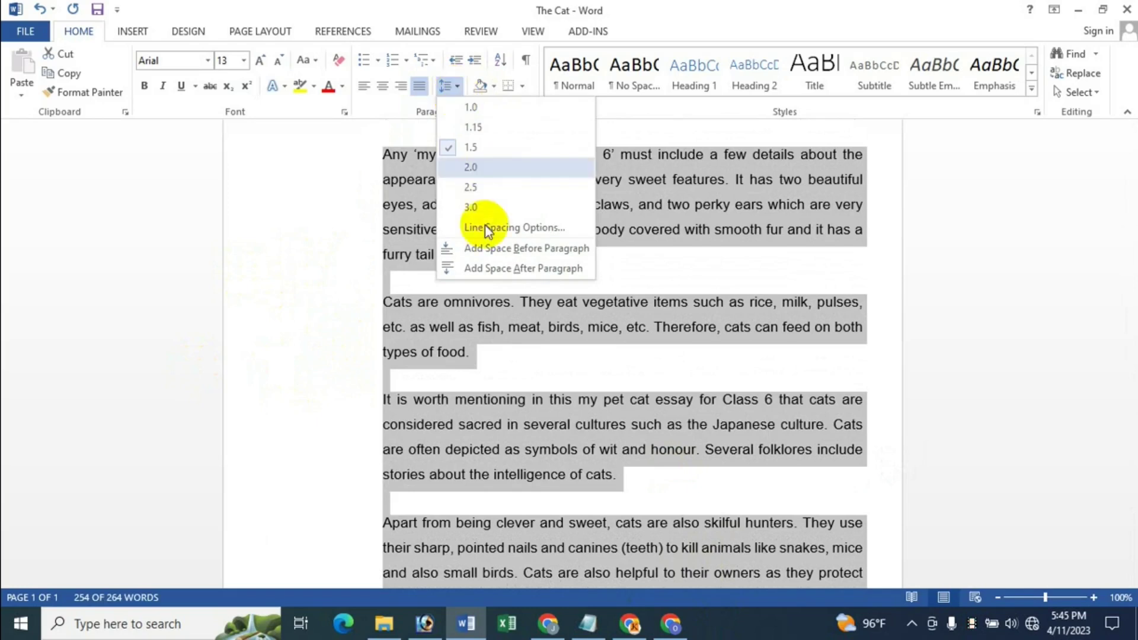
left_click(485, 230)
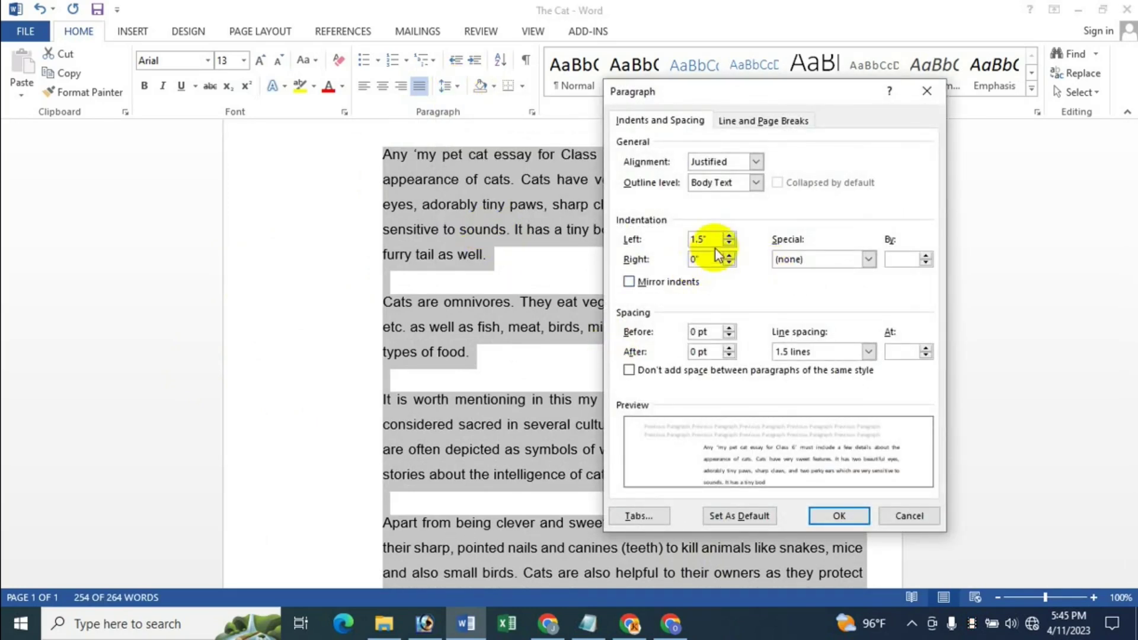
left_click(641, 243)
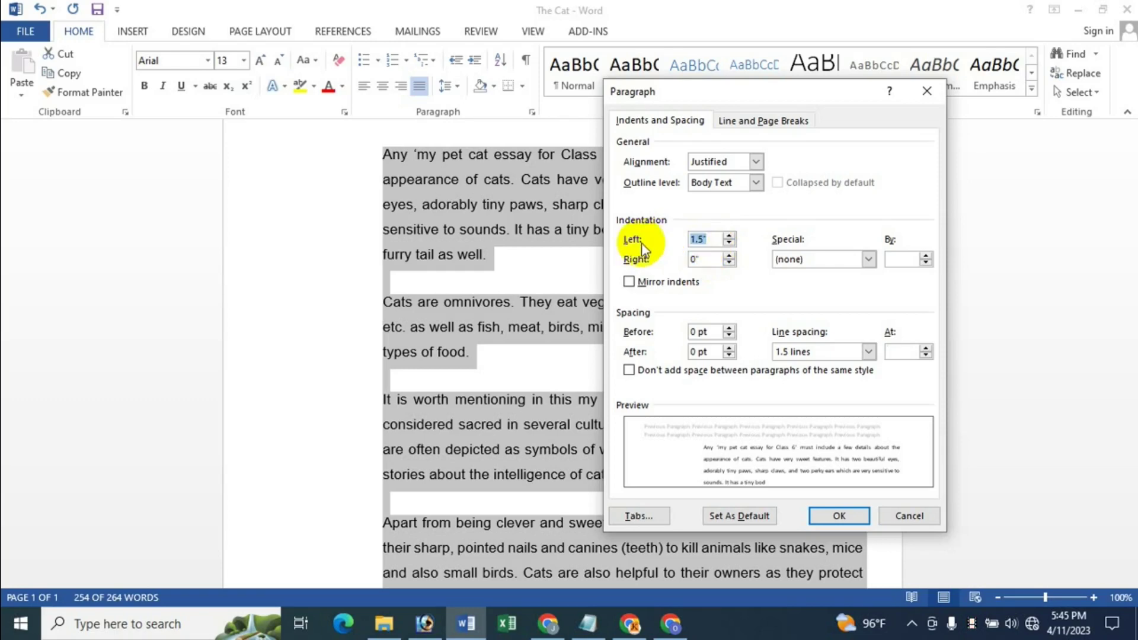
type("0")
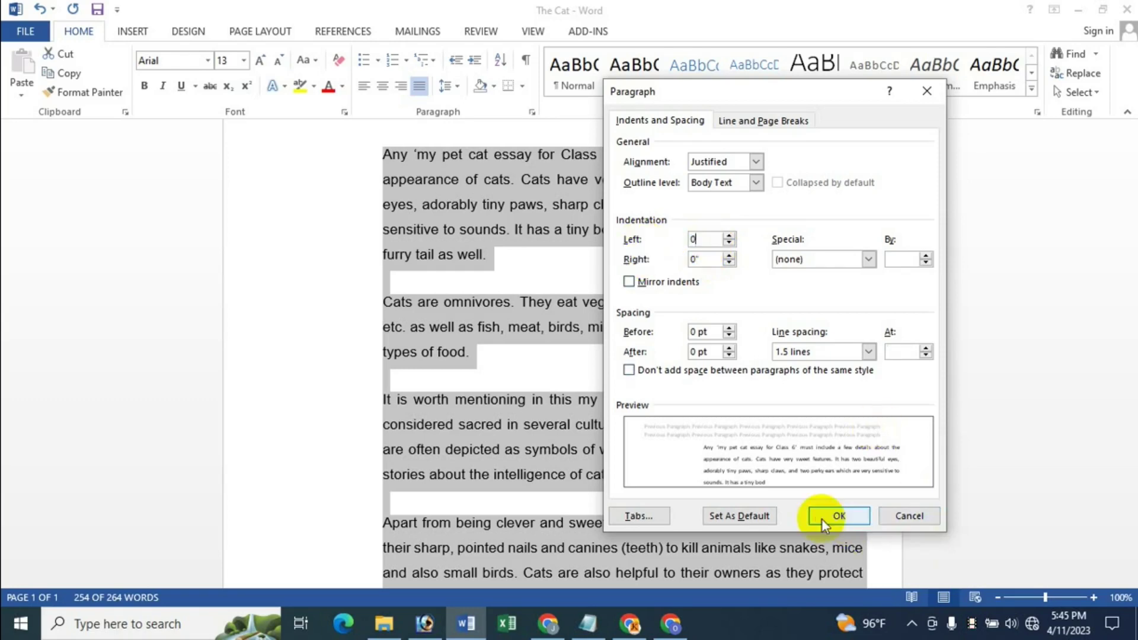
left_click(823, 516)
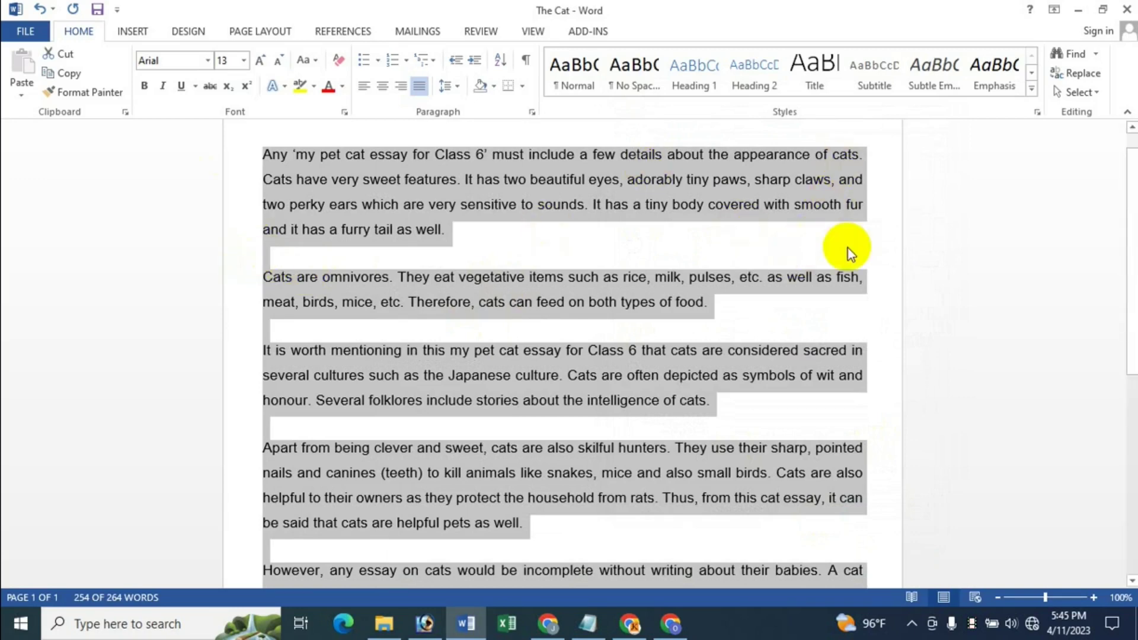
Set the right indentation to 2 inches in the Paragraph dialog
left_click(457, 89)
left_click(485, 227)
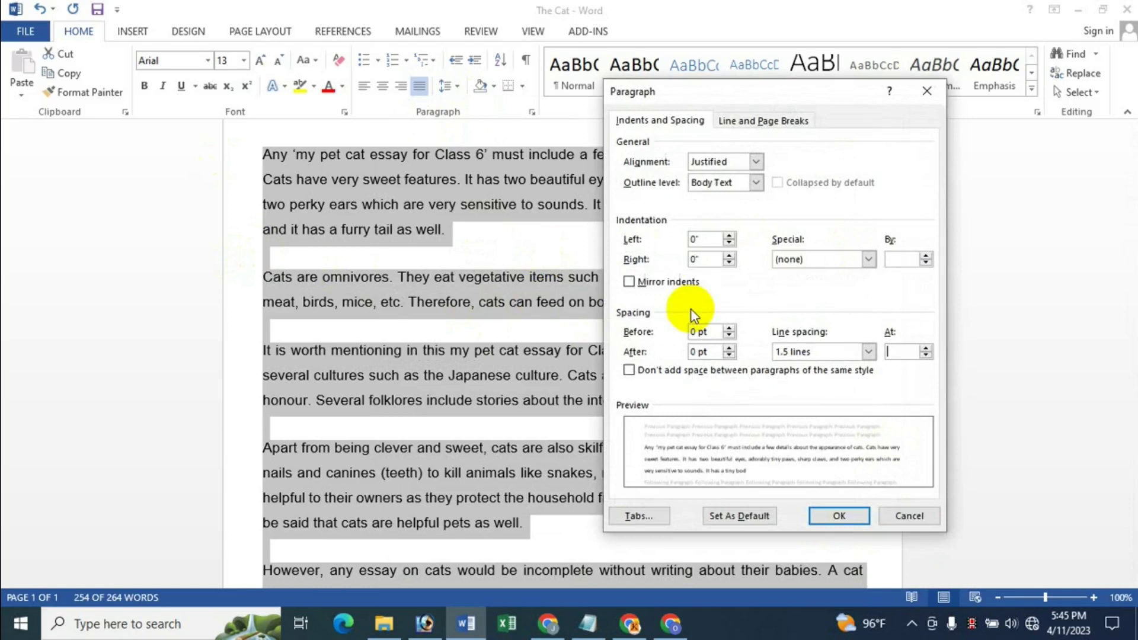
left_click(729, 256)
left_click(729, 256)
left_click(729, 263)
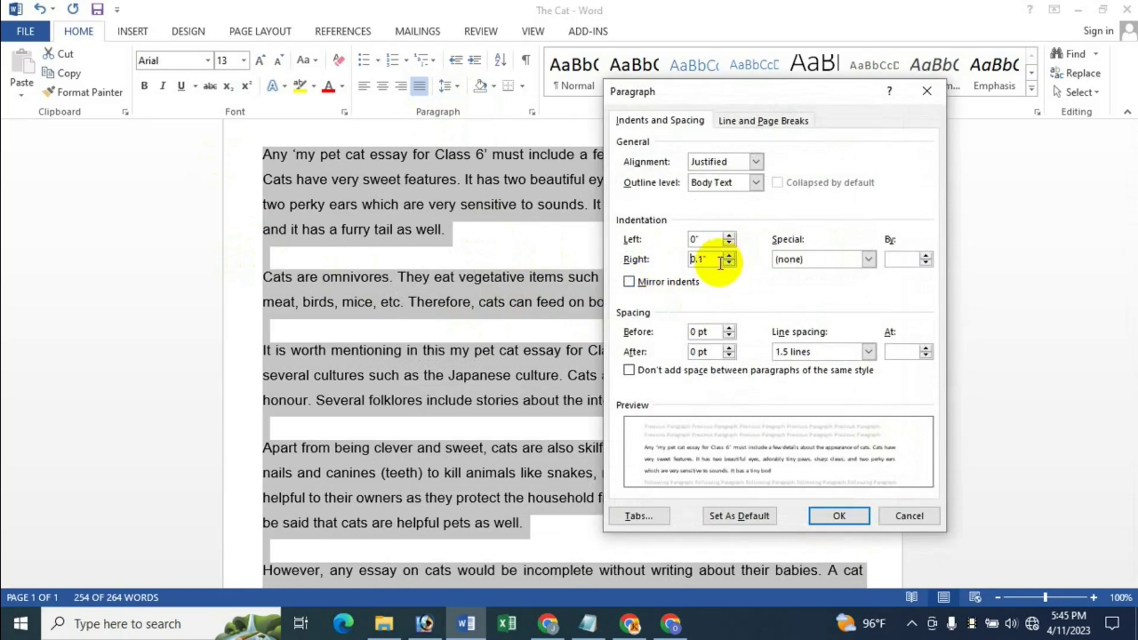
type("2")
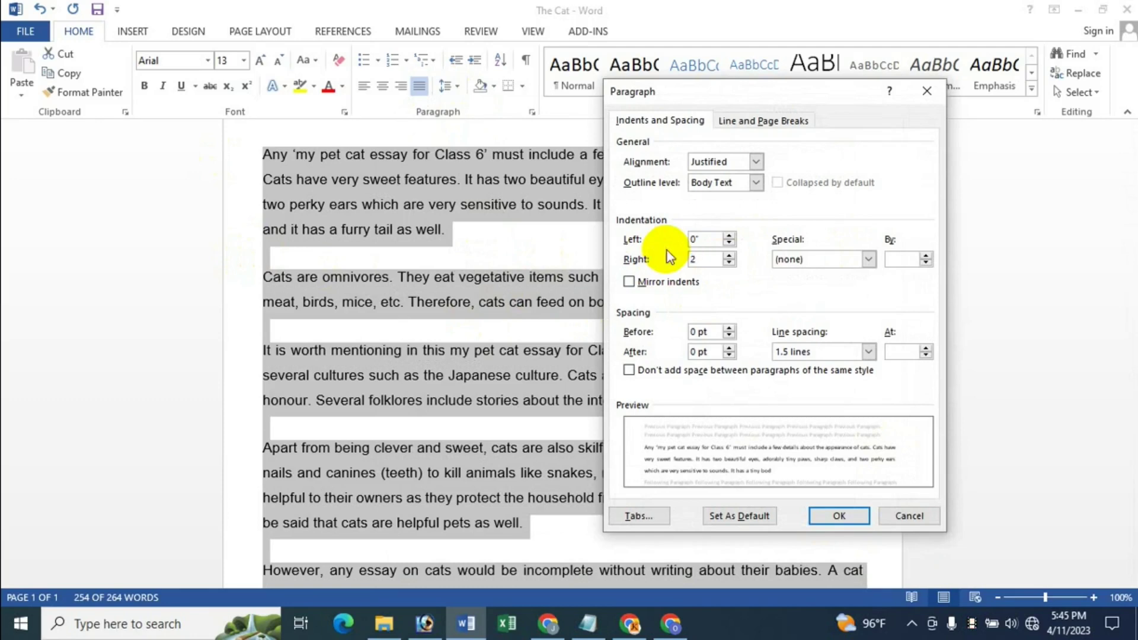
left_click(832, 516)
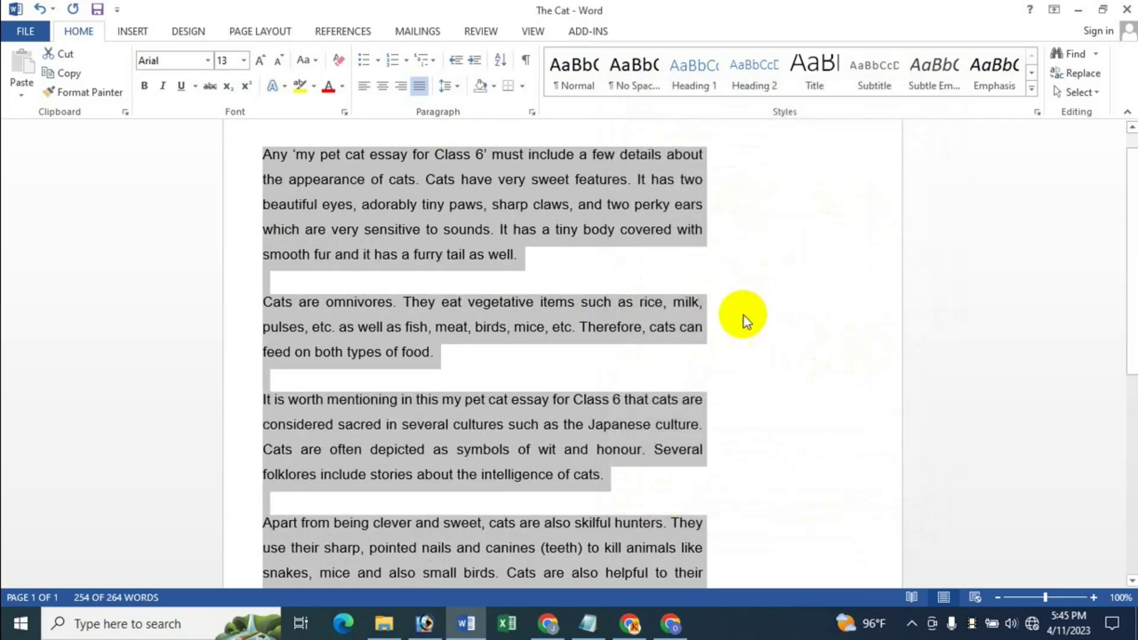
Append 'sdkfjkdsf klfdsf slkfskfsfksd kldsfksdfsdf' after 'well.' in paragraph one, then select all
left_click(530, 261)
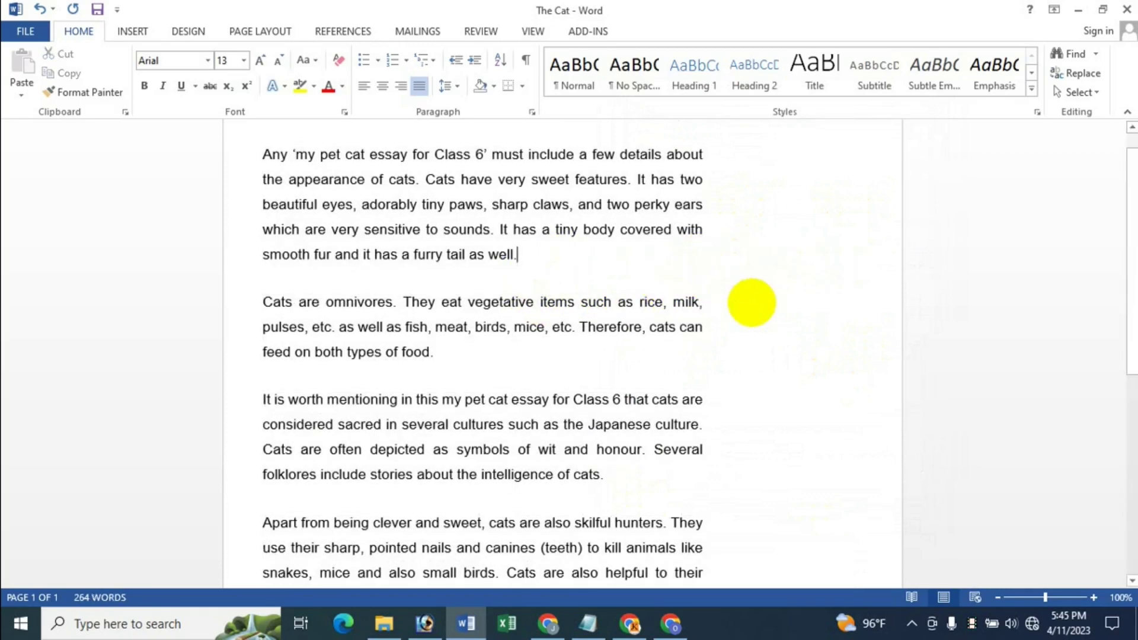
type(" sdkfjkdsf klfdsf slkfskfsfksd")
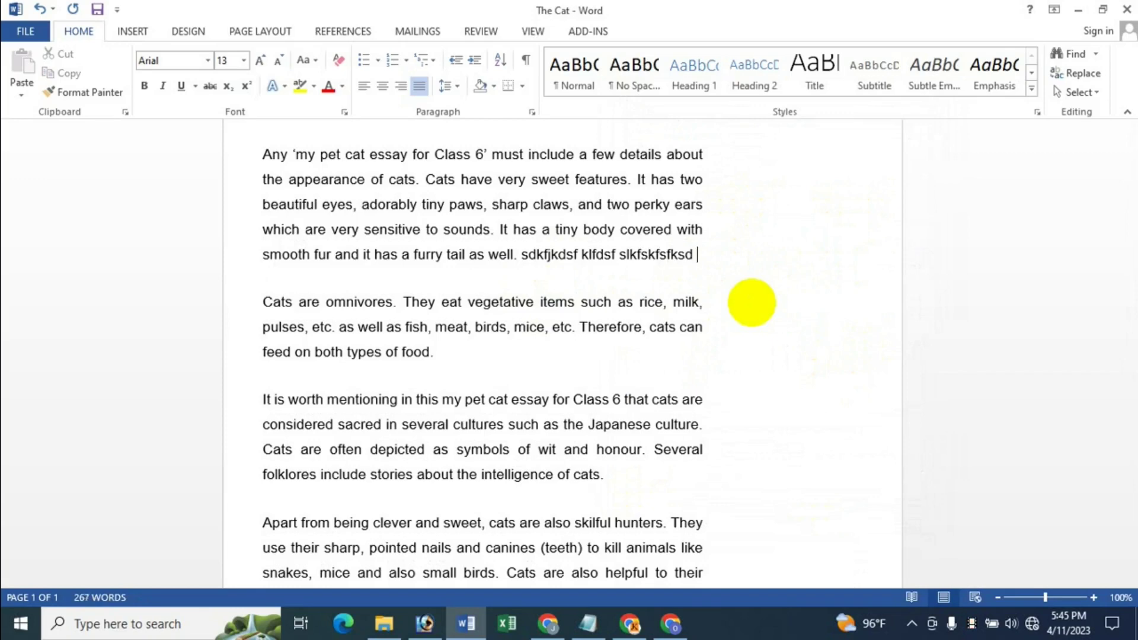
type(" kldsfksdfsdf")
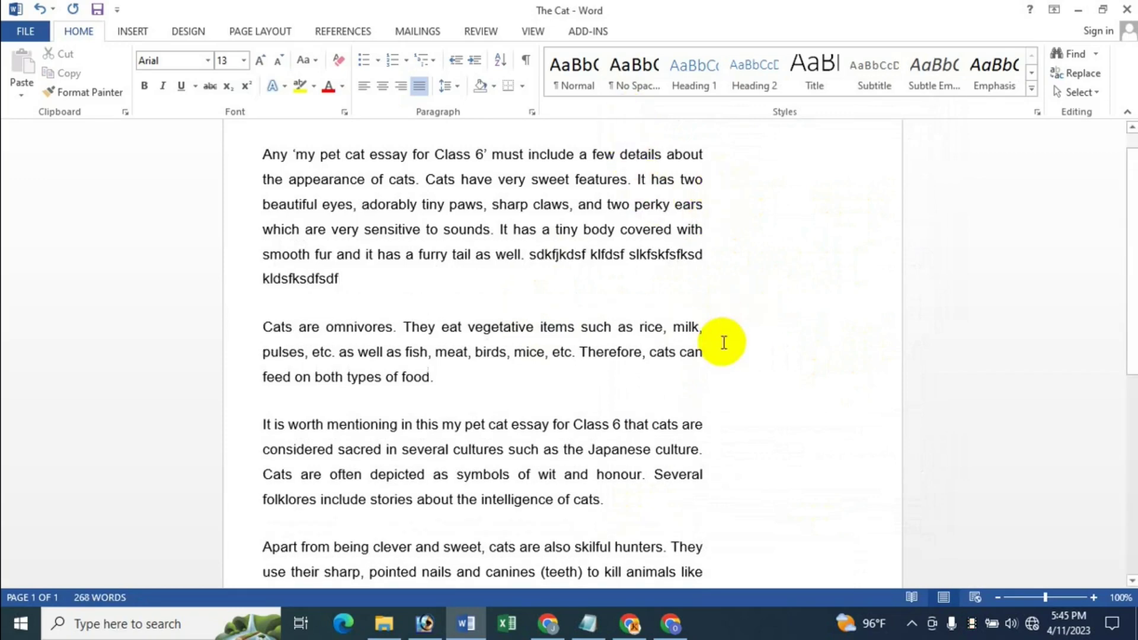
key("ctrl+a")
Set the essay's right indentation back to 0, then reopen the Paragraph settings
left_click(458, 86)
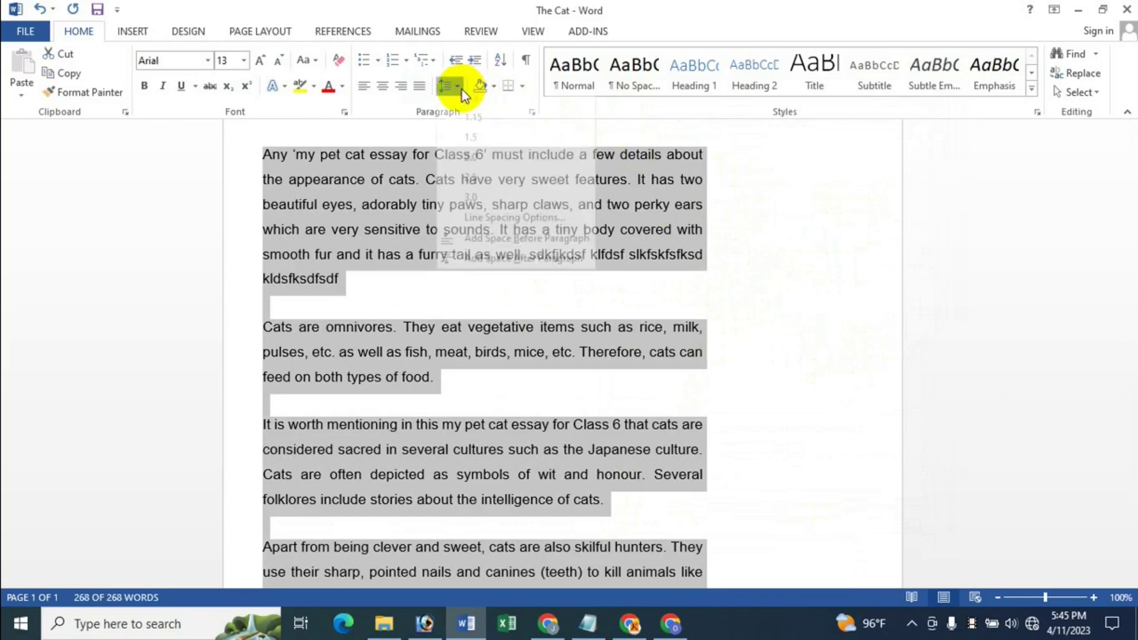
left_click(495, 229)
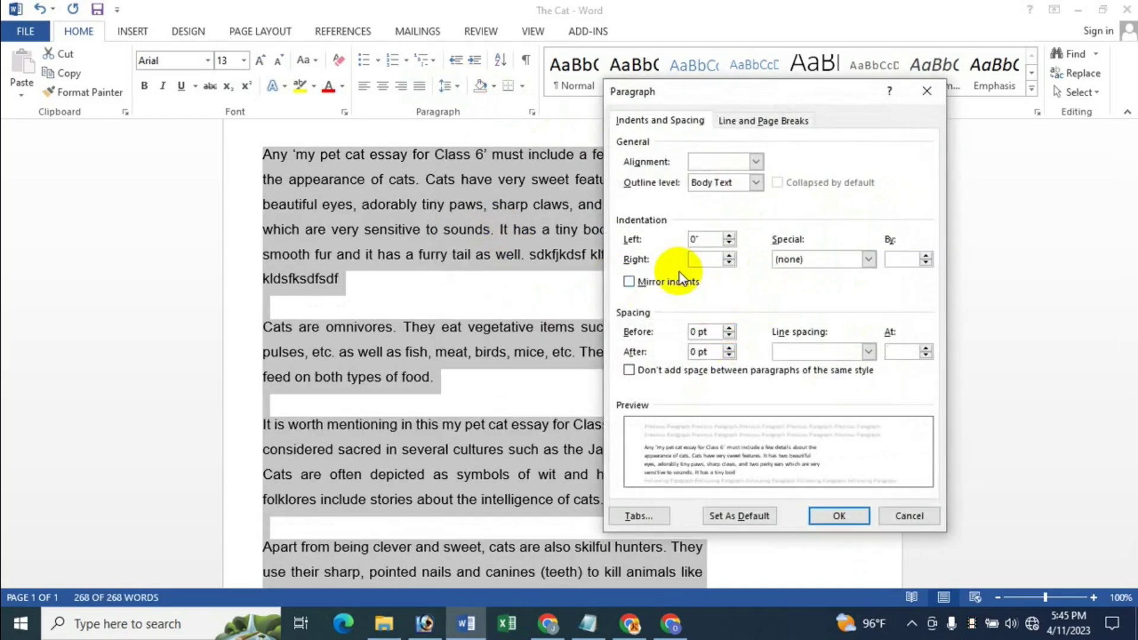
left_click(703, 261)
type("0")
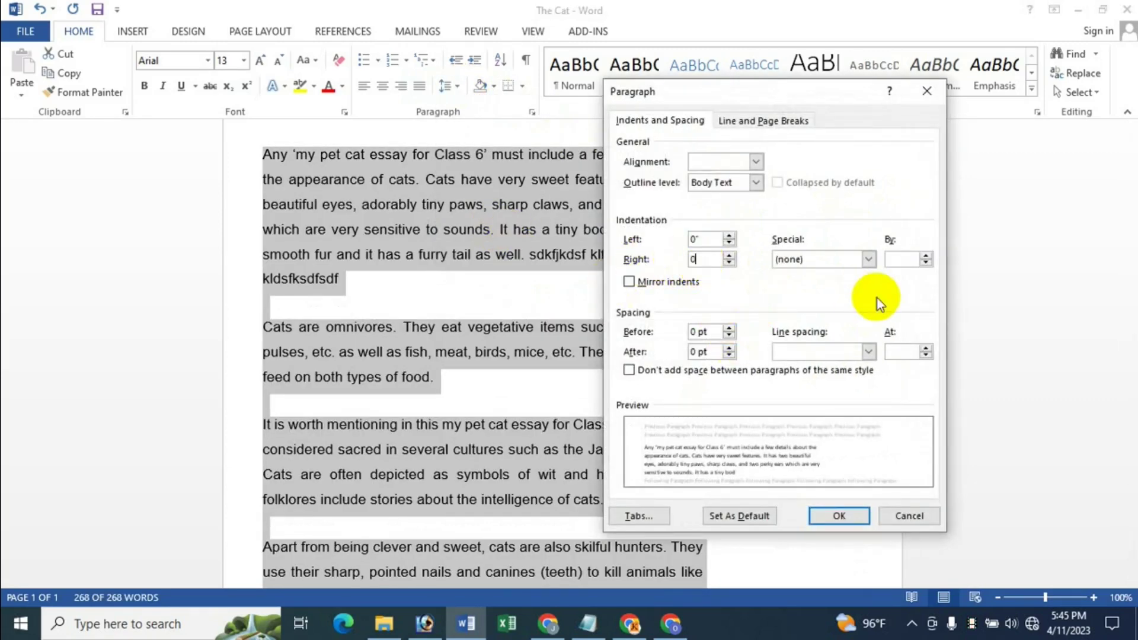
key("Return")
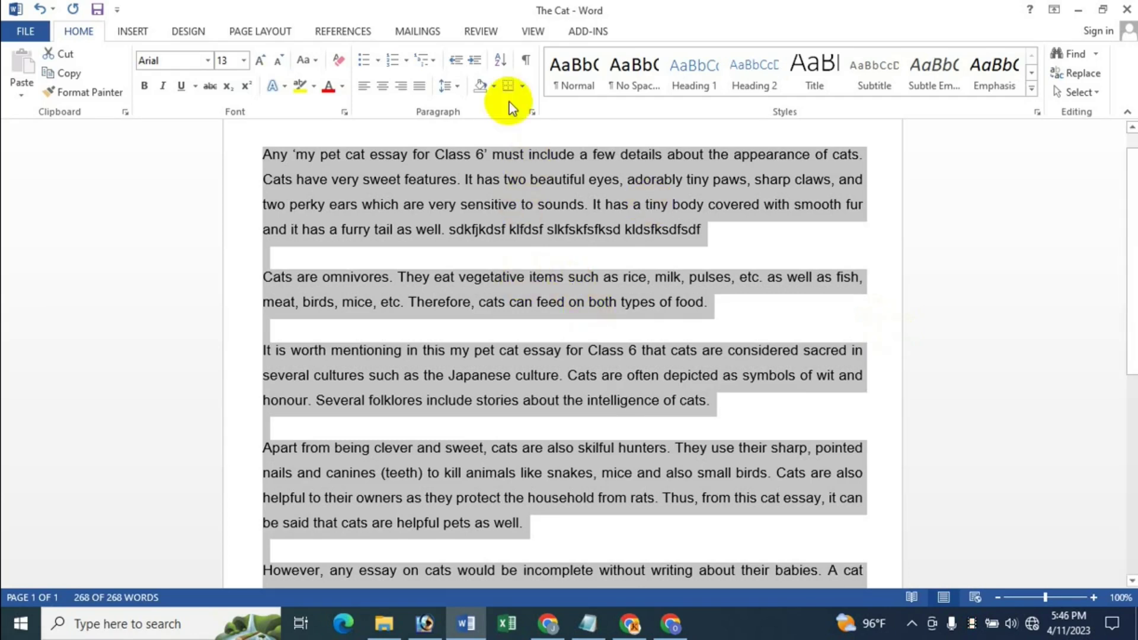
left_click(461, 92)
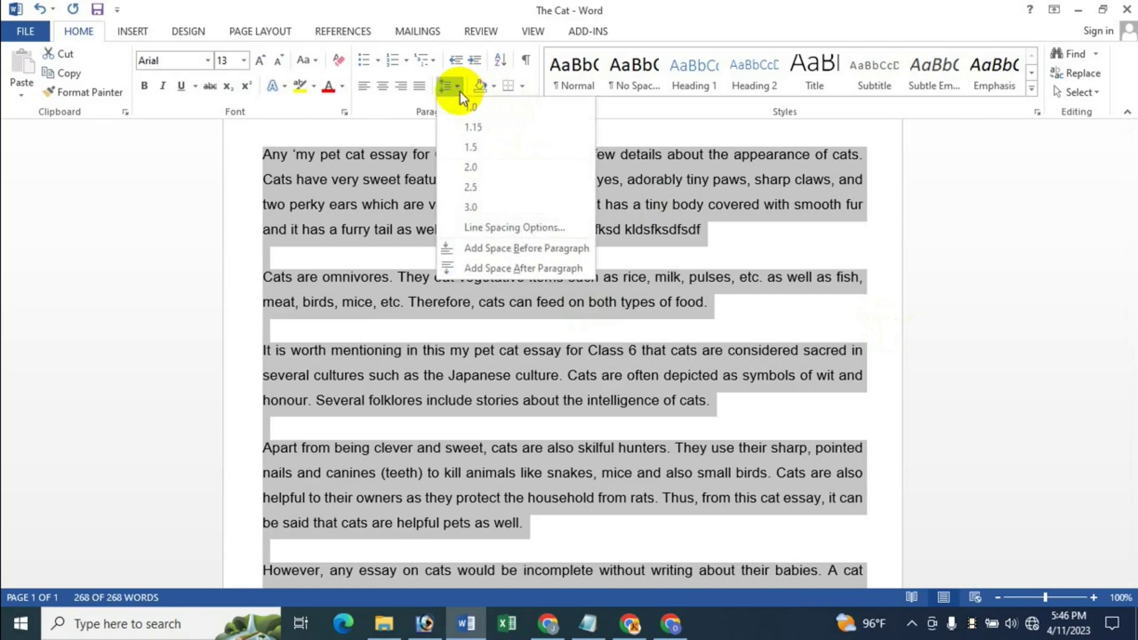
left_click(510, 228)
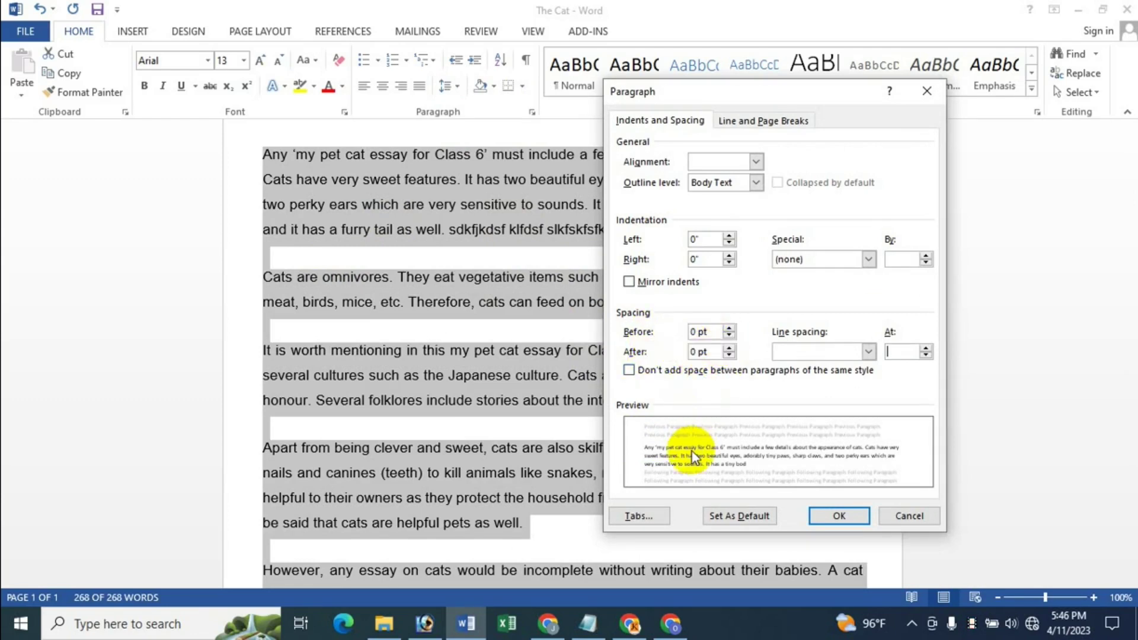
Raise Spacing Before to 36 pt for every paragraph and apply it
left_click_drag(748, 89, 677, 81)
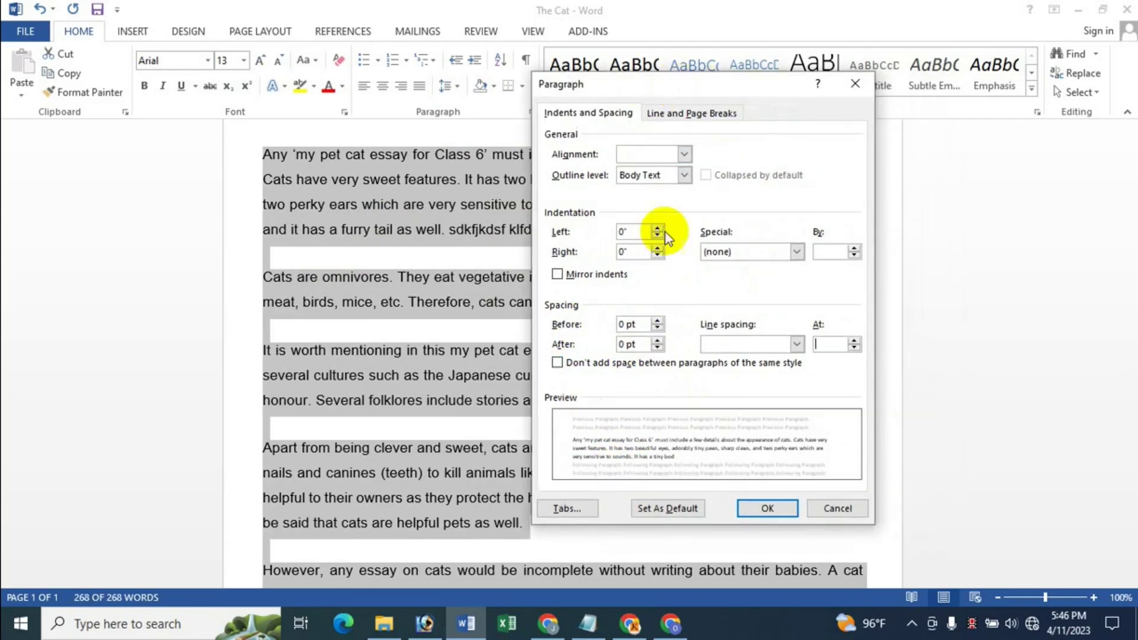
double_click(657, 322)
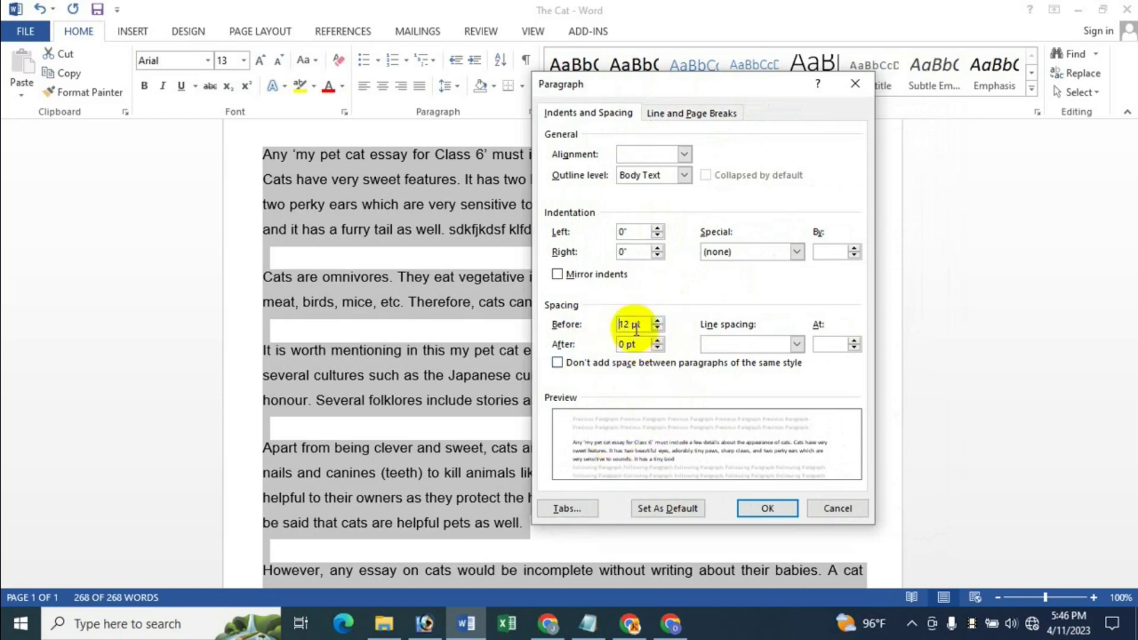
left_click(657, 320)
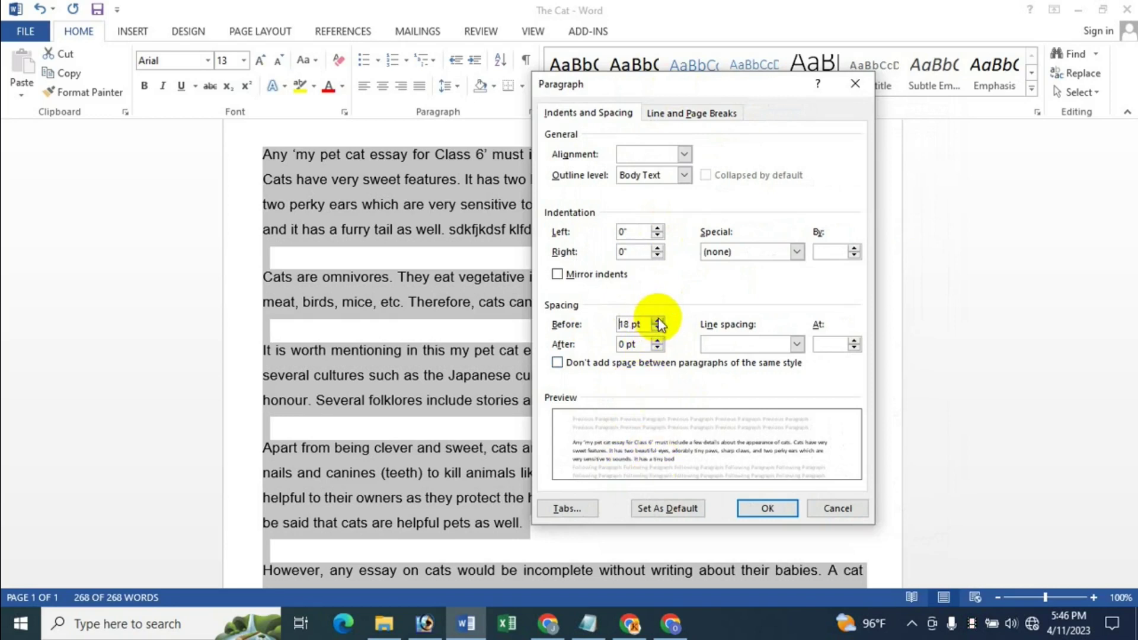
double_click(658, 322)
left_click(657, 322)
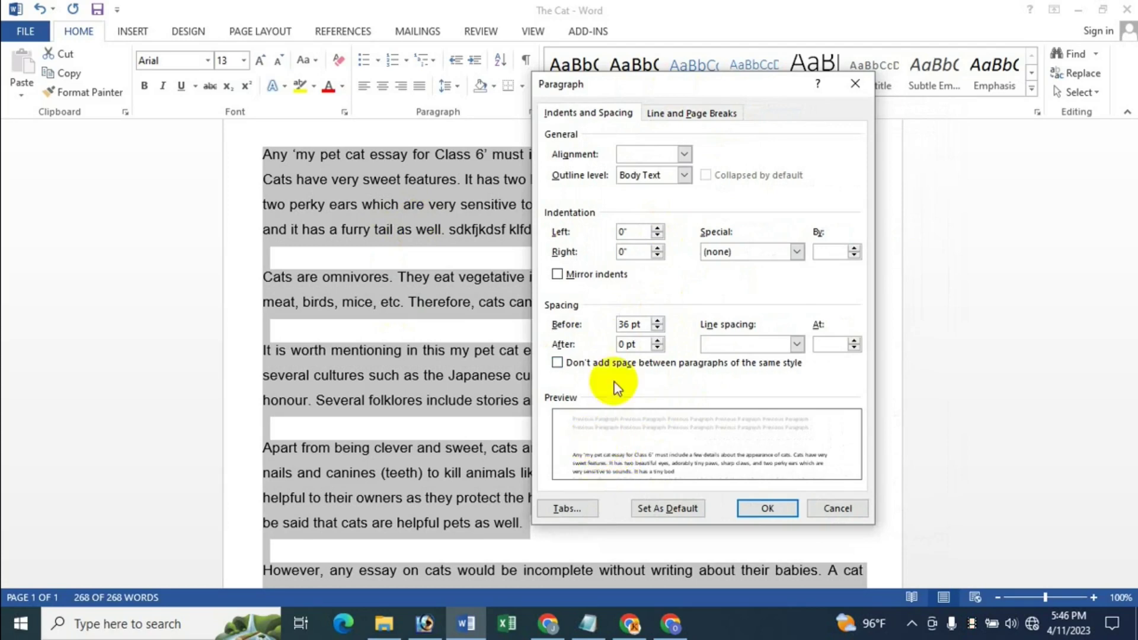
left_click(767, 508)
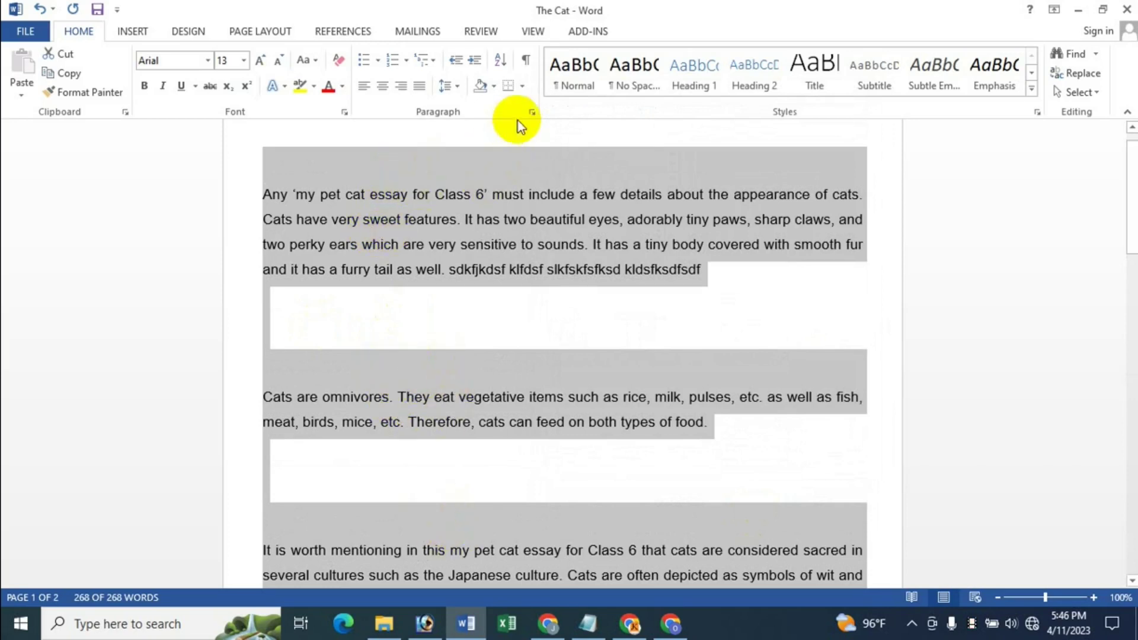
Set Spacing After to 42 pt for every paragraph in the Paragraph dialog
left_click(458, 89)
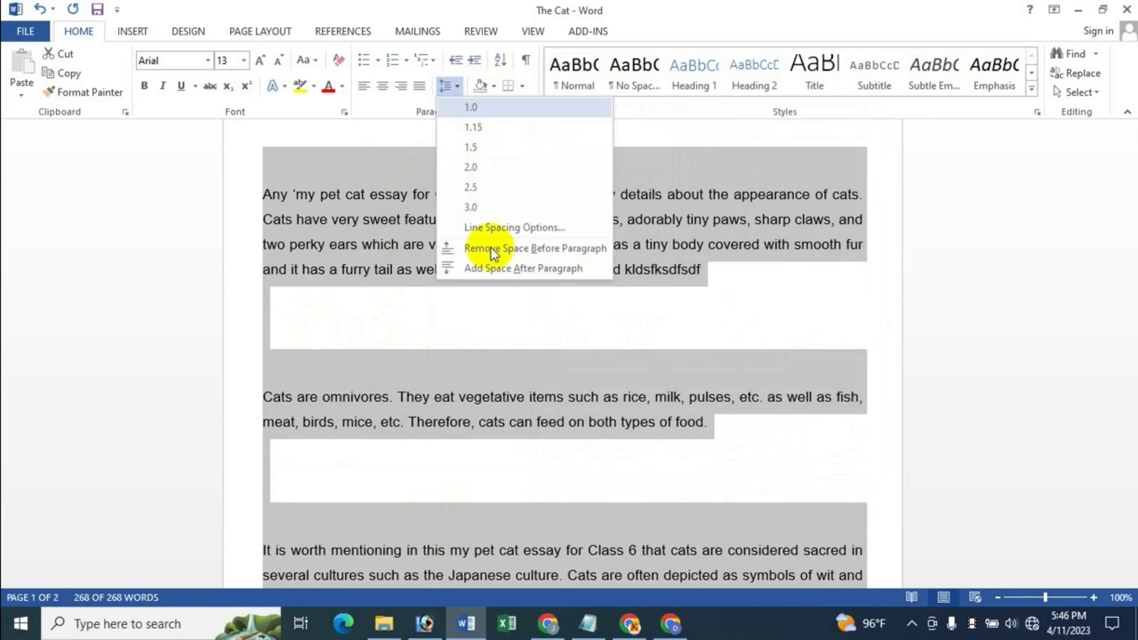
left_click(509, 226)
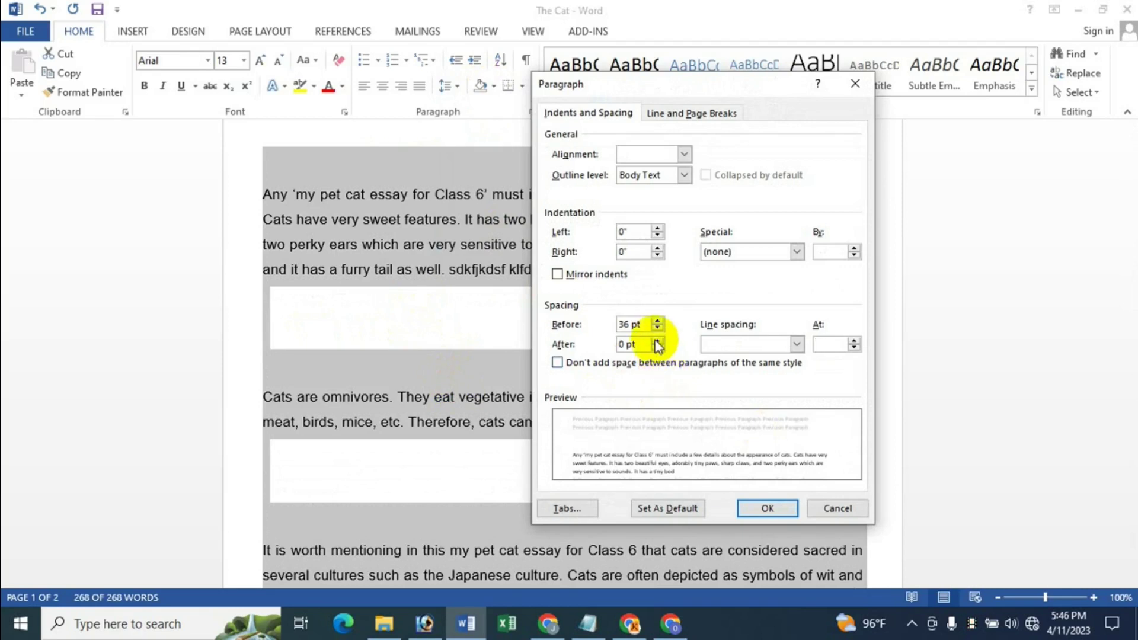
left_click(657, 340)
left_click(657, 340)
left_click(658, 340)
left_click(657, 341)
left_click(658, 340)
left_click(657, 341)
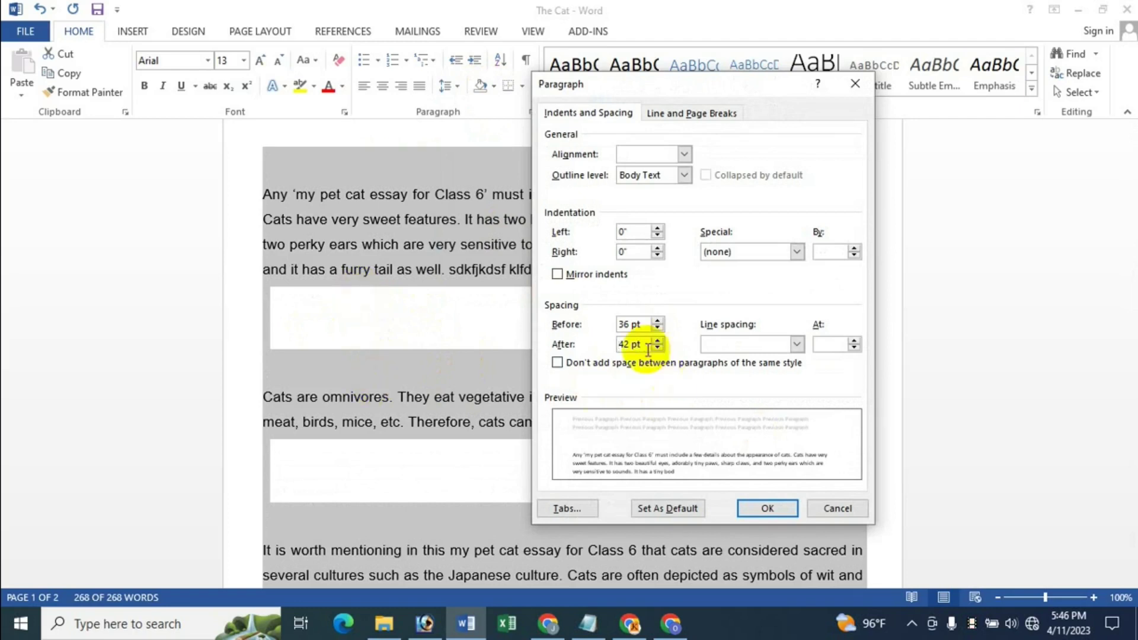
left_click_drag(643, 344, 618, 344)
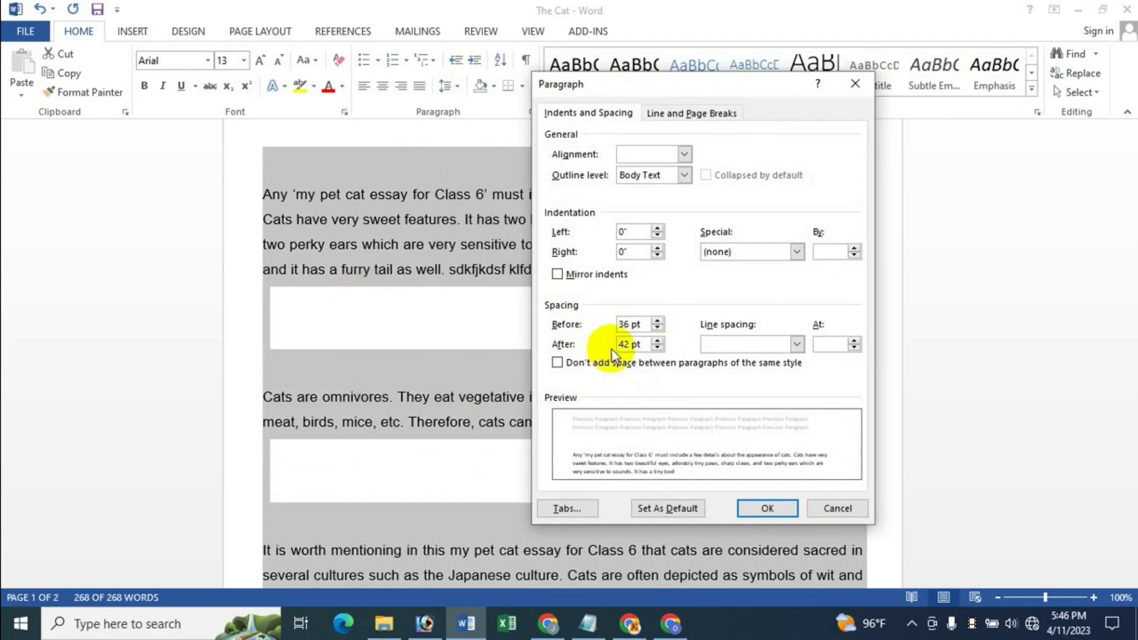
left_click(770, 506)
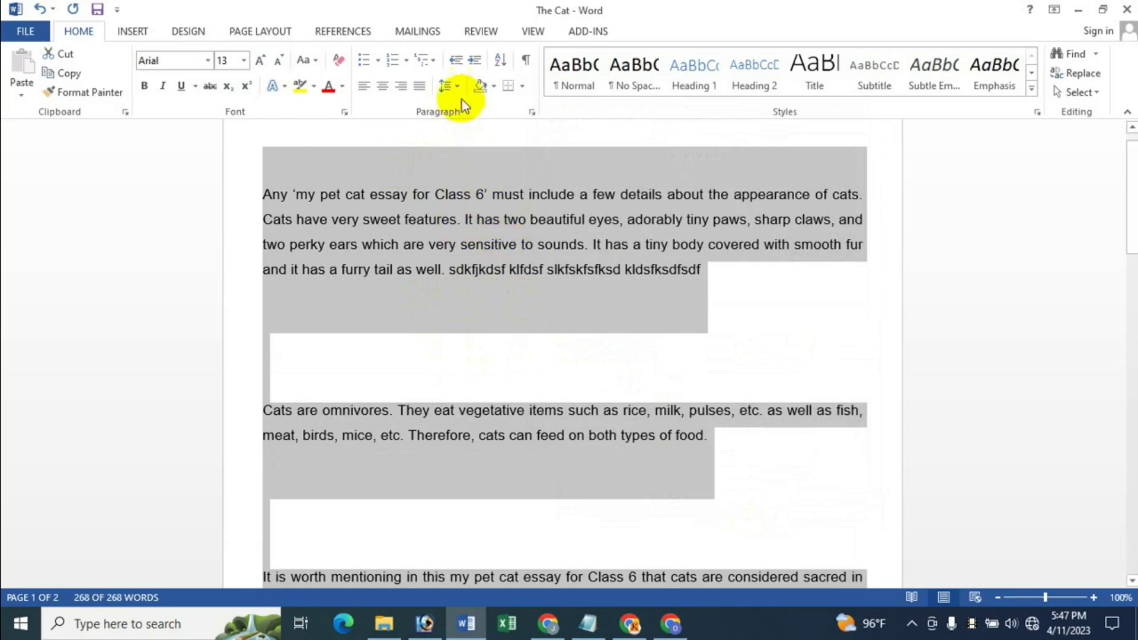
left_click(450, 87)
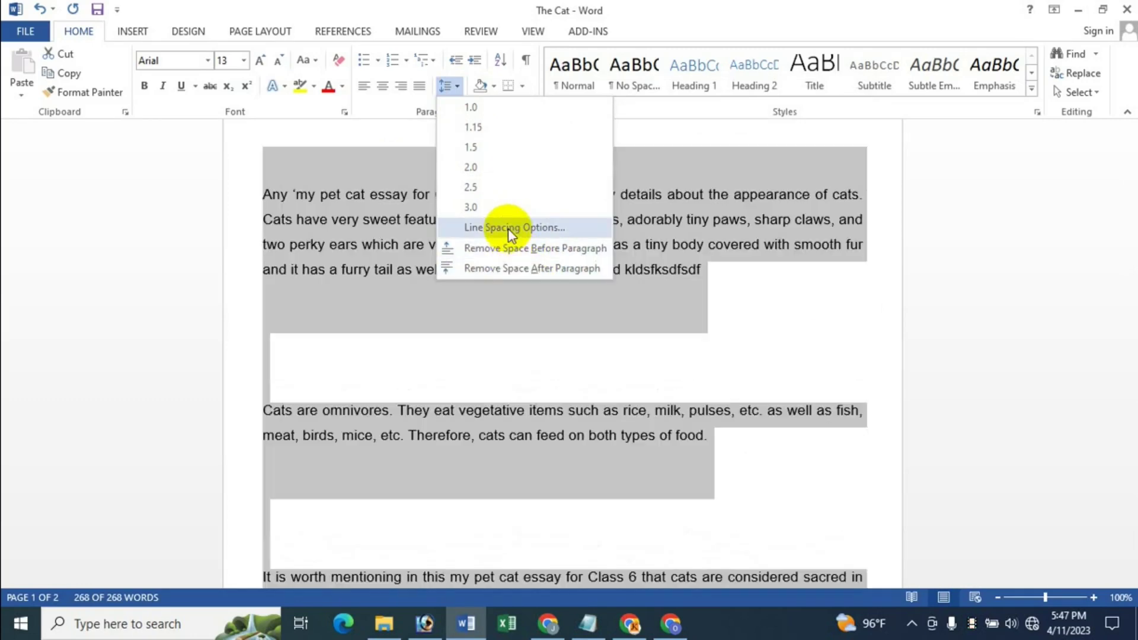
left_click(507, 228)
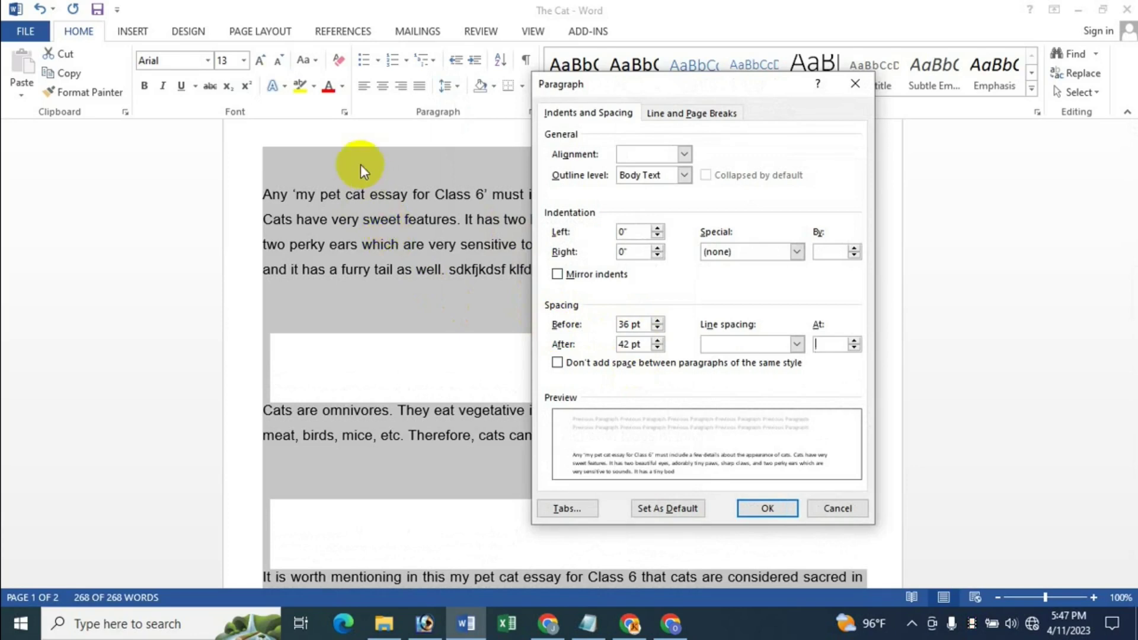
double_click(629, 344)
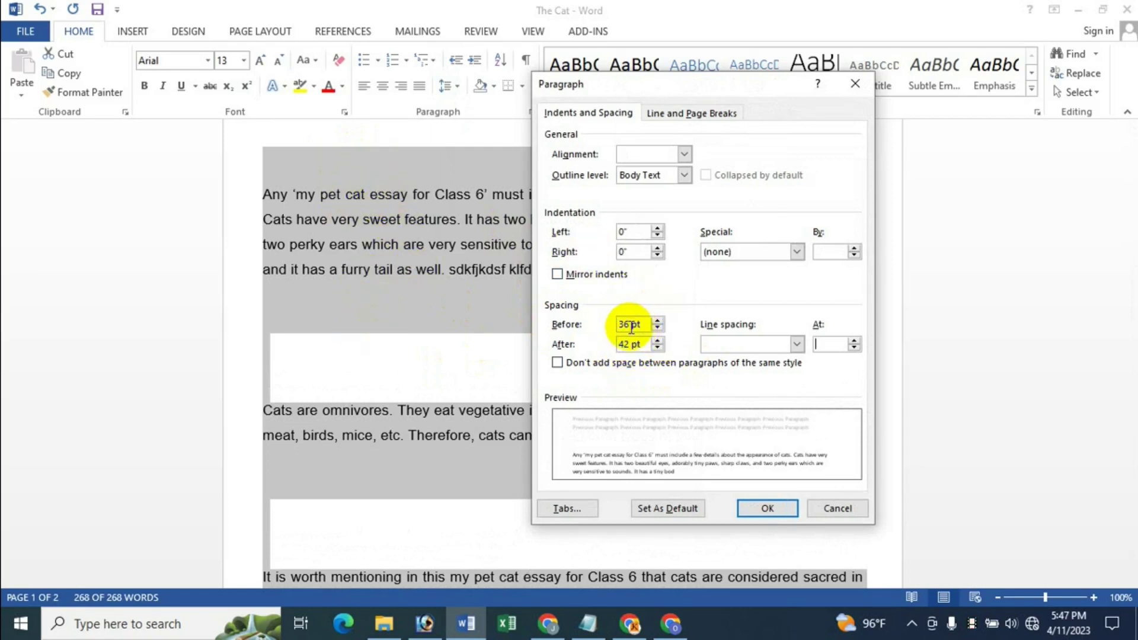
left_click(829, 508)
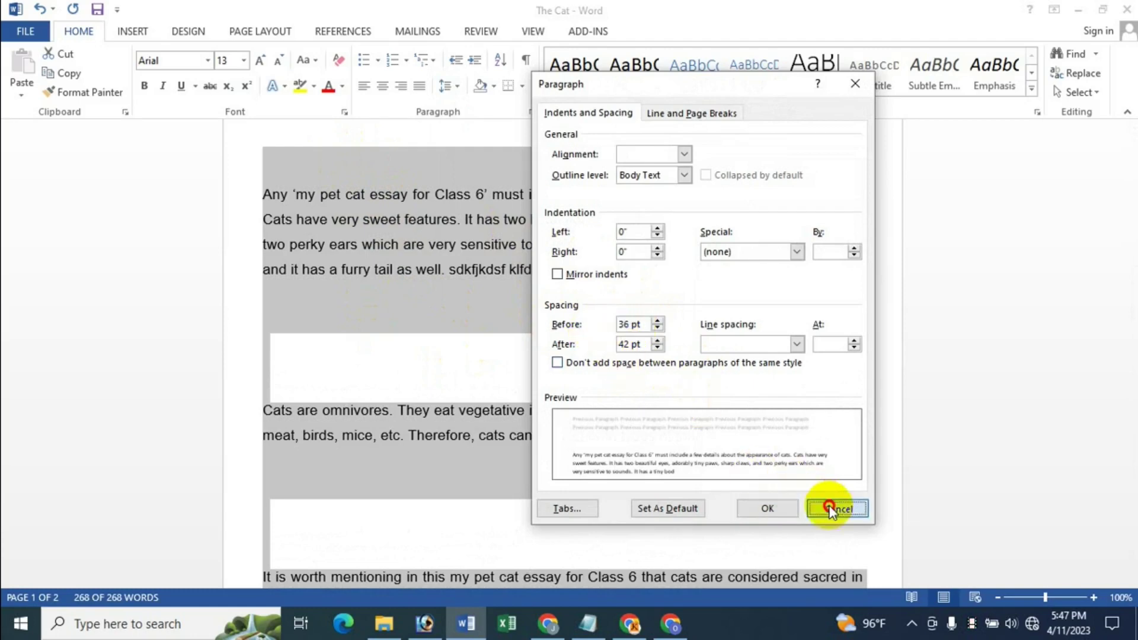
left_click(457, 88)
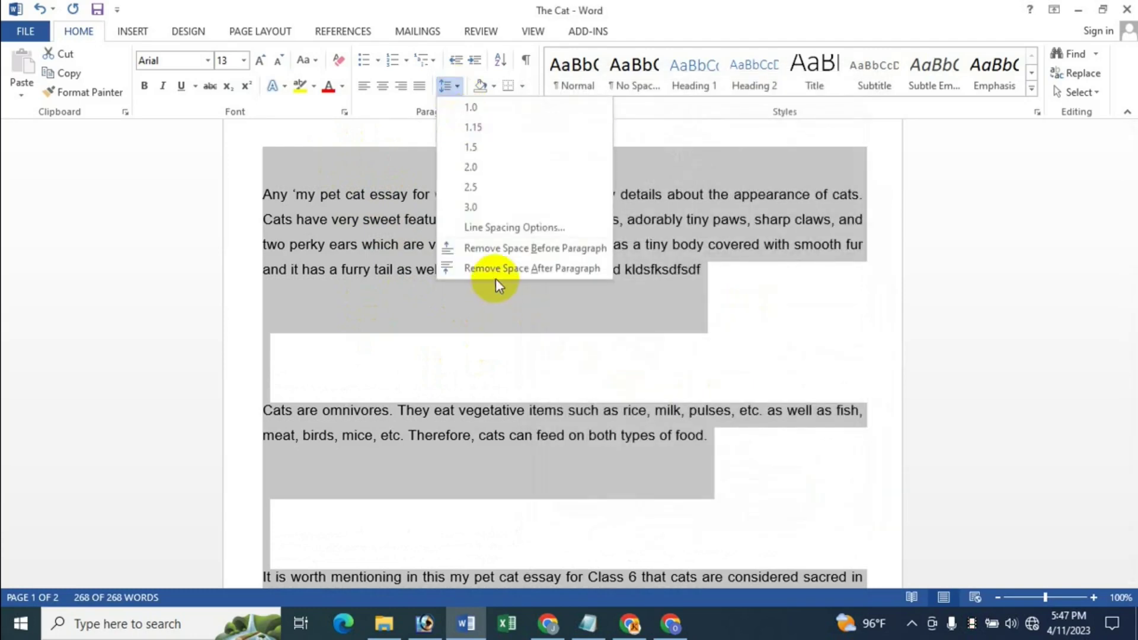
scroll(379, 208, "down", 1)
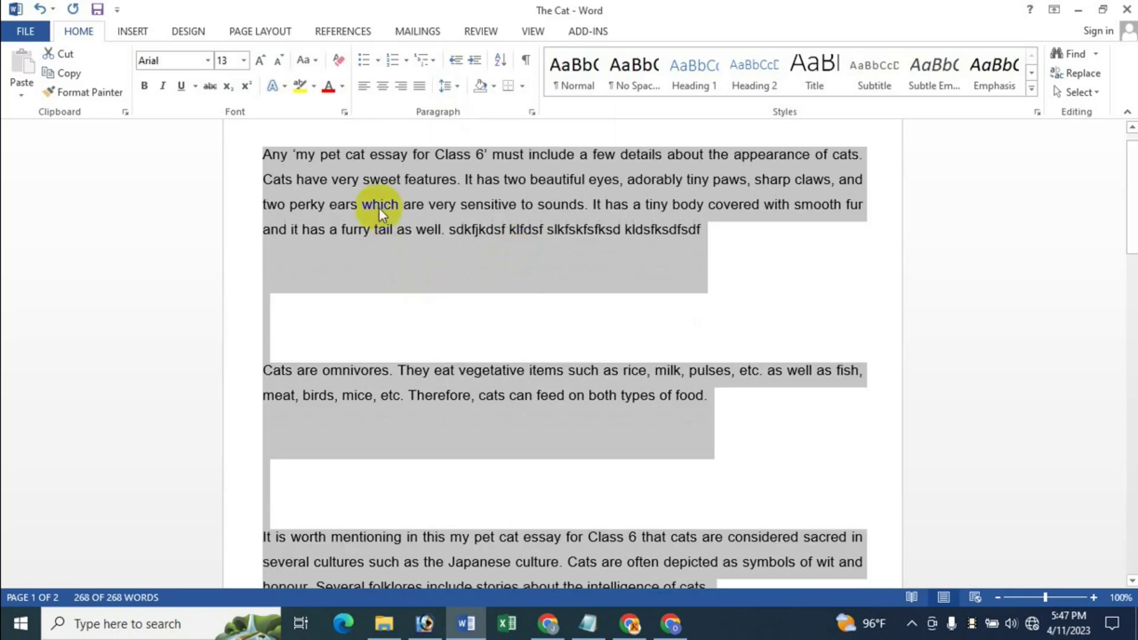
scroll(469, 202, "up", 2)
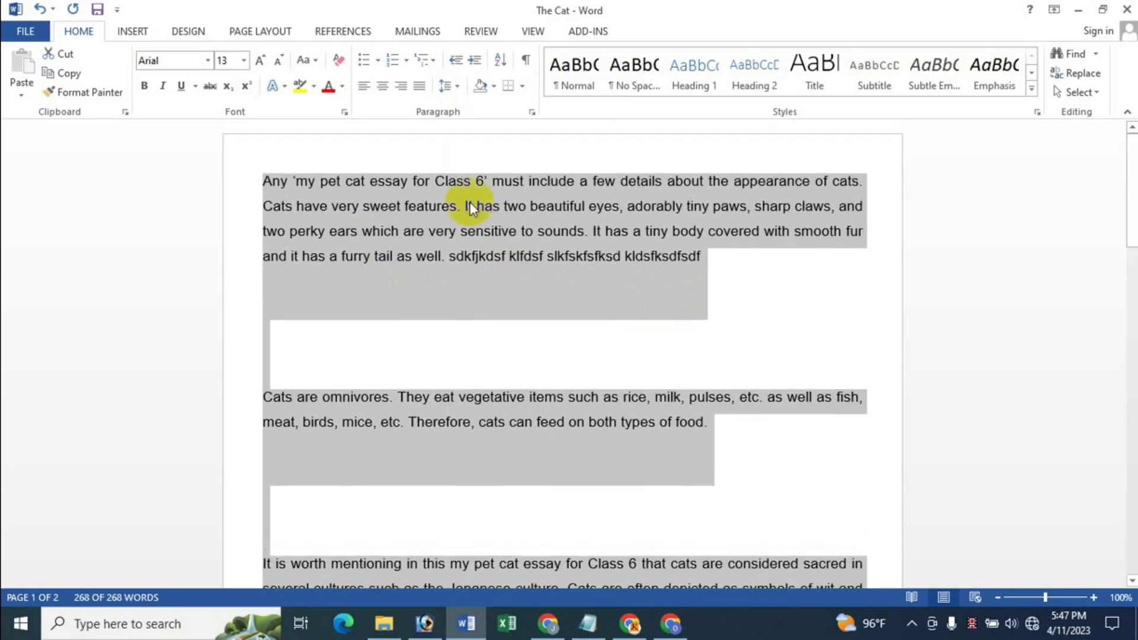
Try Remove Space After Paragraph, then undo it
left_click(458, 88)
left_click(518, 280)
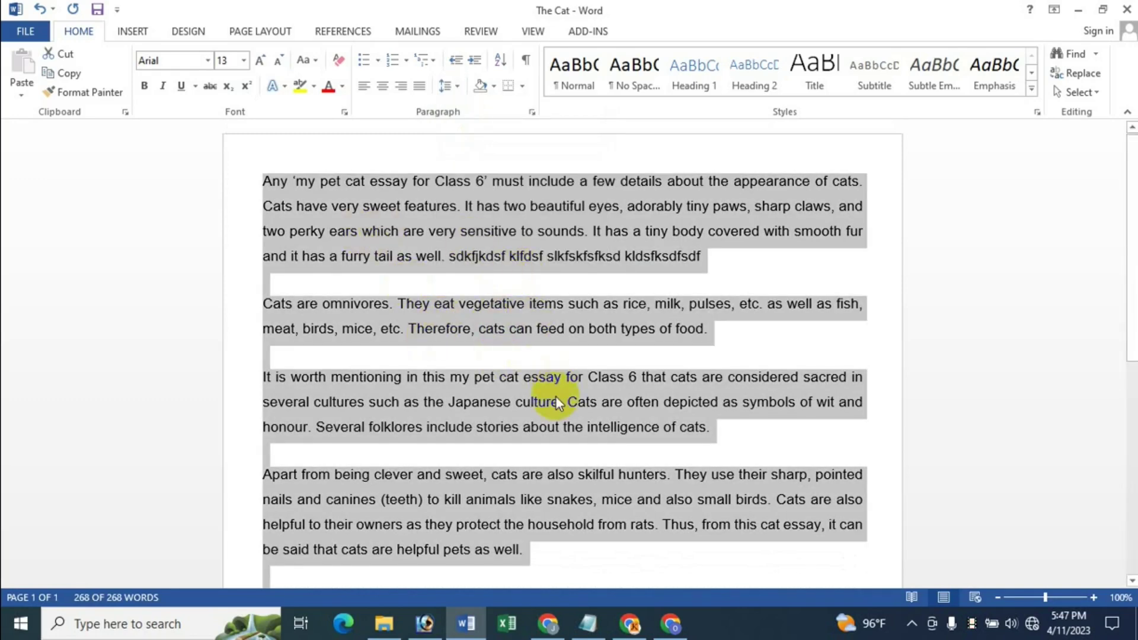
key("ctrl+z")
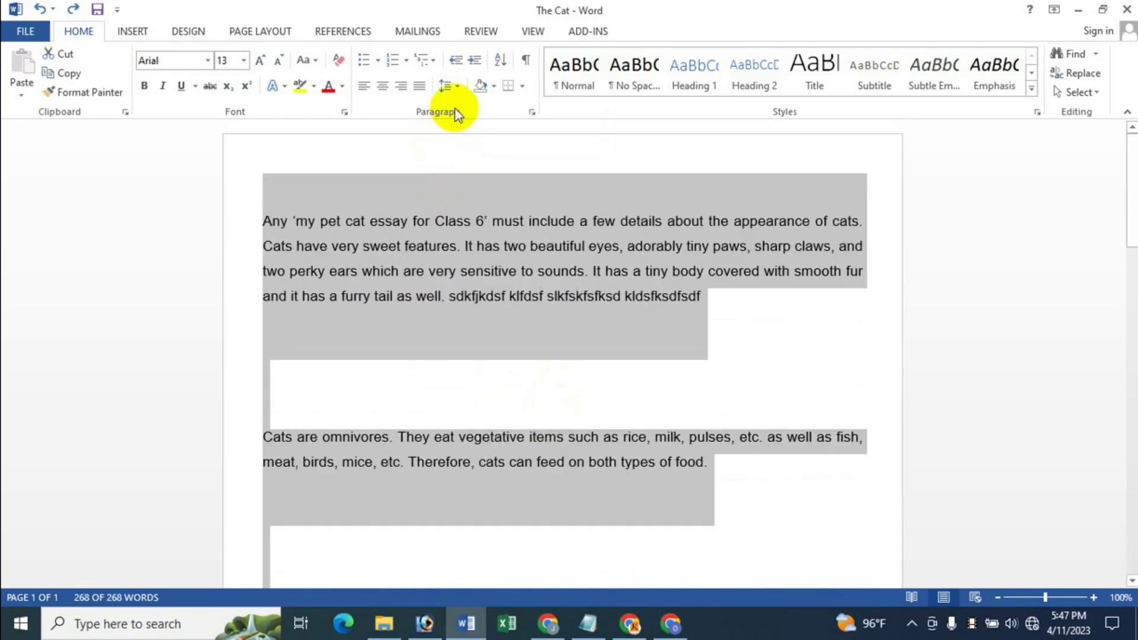
Set both Spacing Before and Spacing After to 0 pt in the Paragraph dialog
left_click(457, 89)
left_click(497, 227)
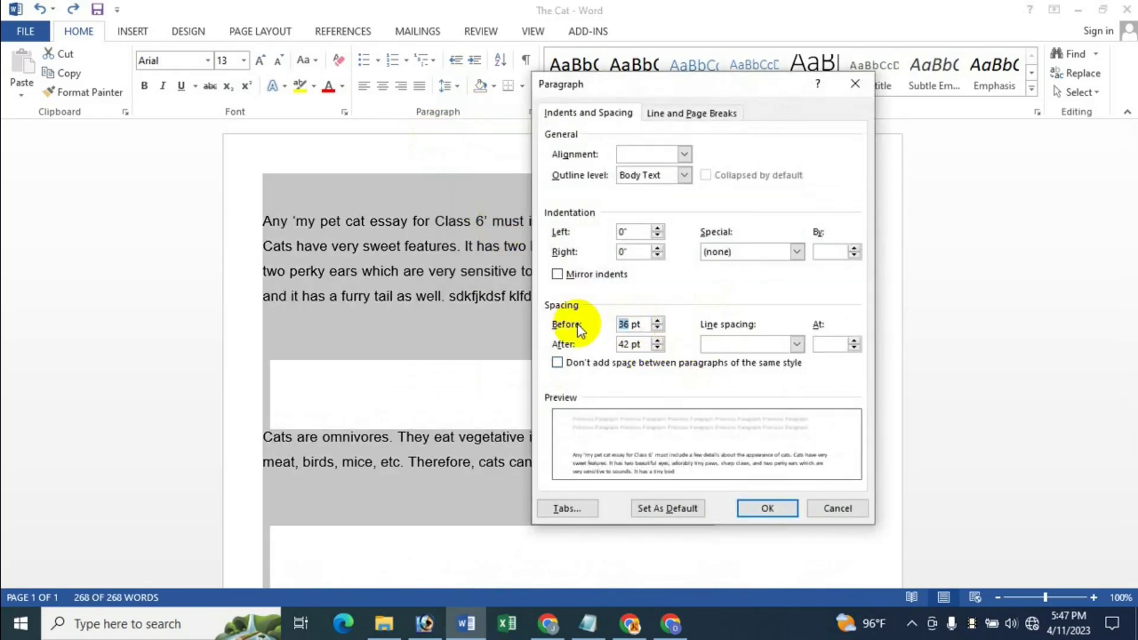
type("0")
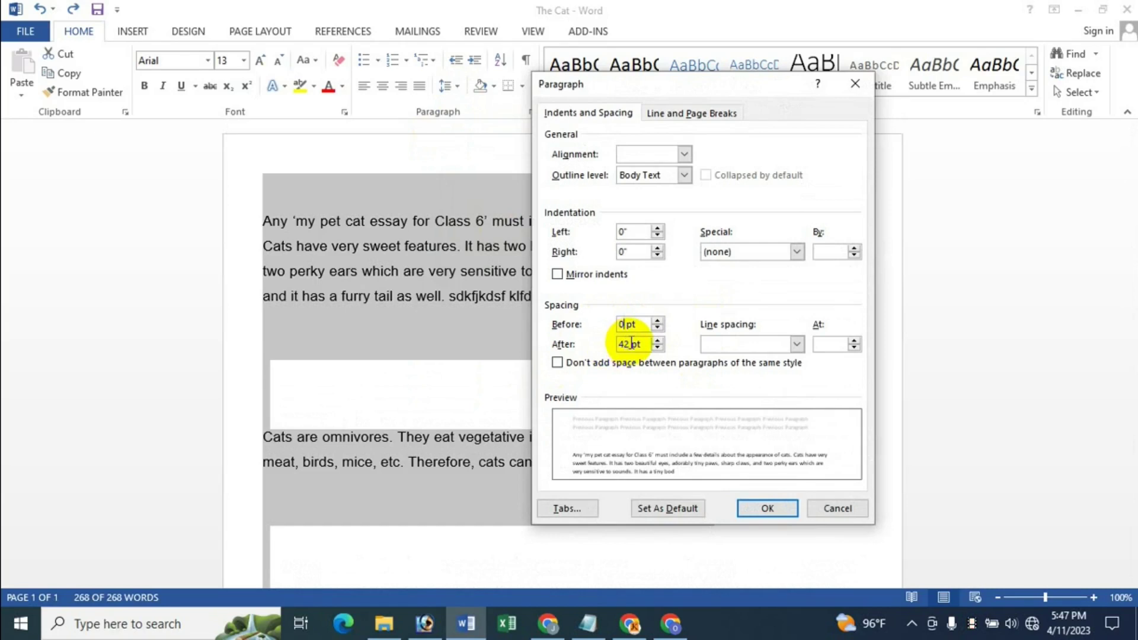
key("Tab")
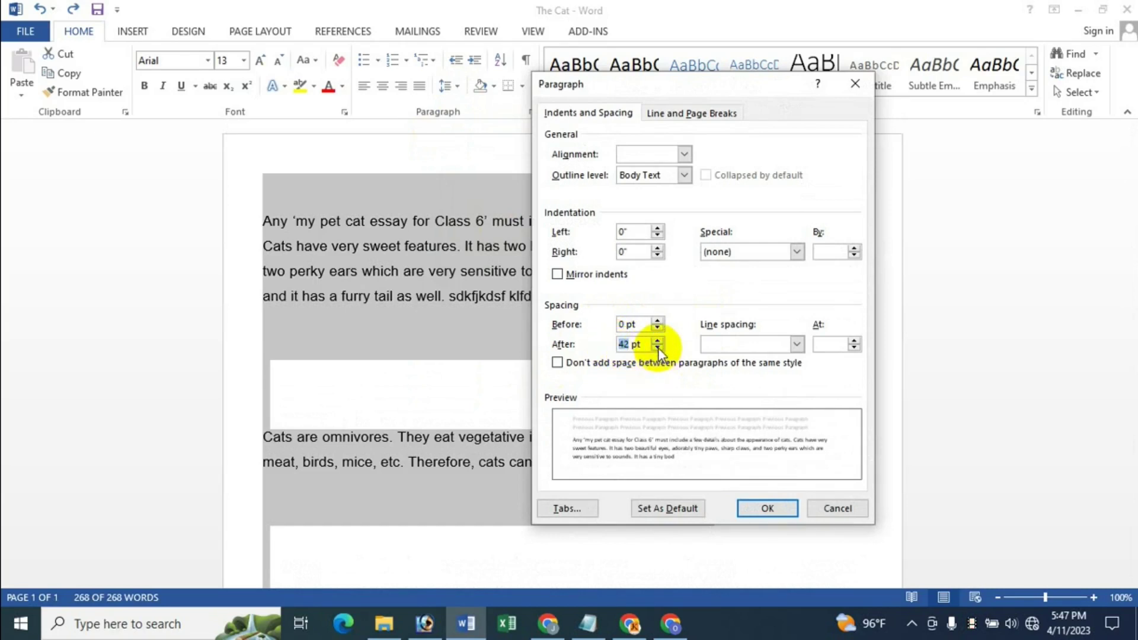
left_click(658, 347)
left_click(658, 347)
left_click(657, 347)
left_click(657, 347)
left_click(657, 347)
left_click(658, 347)
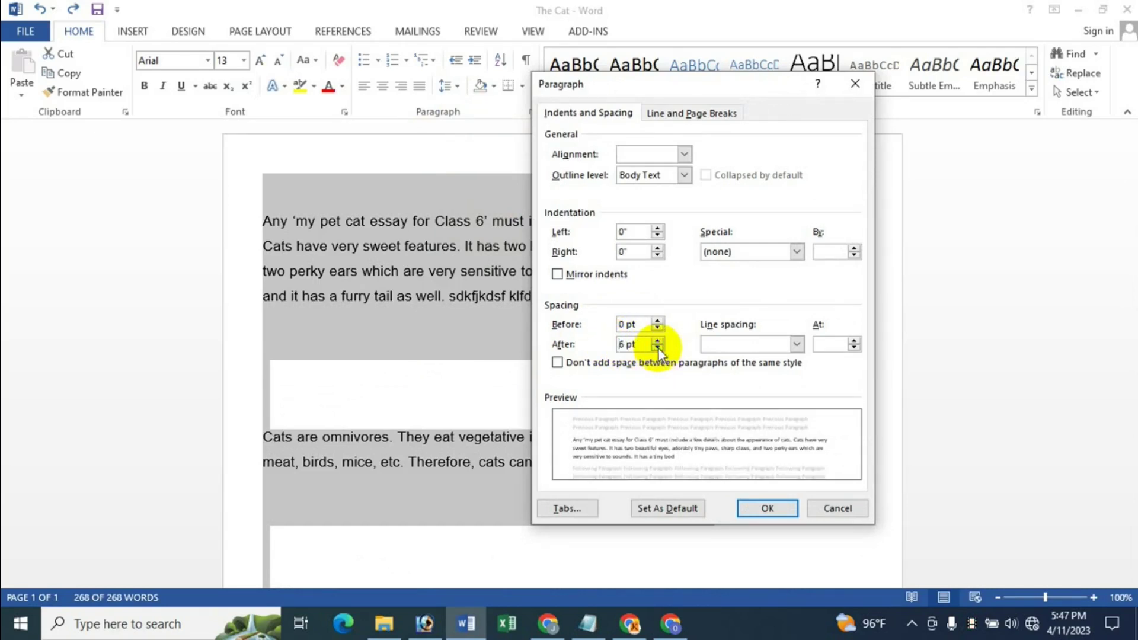
left_click(658, 347)
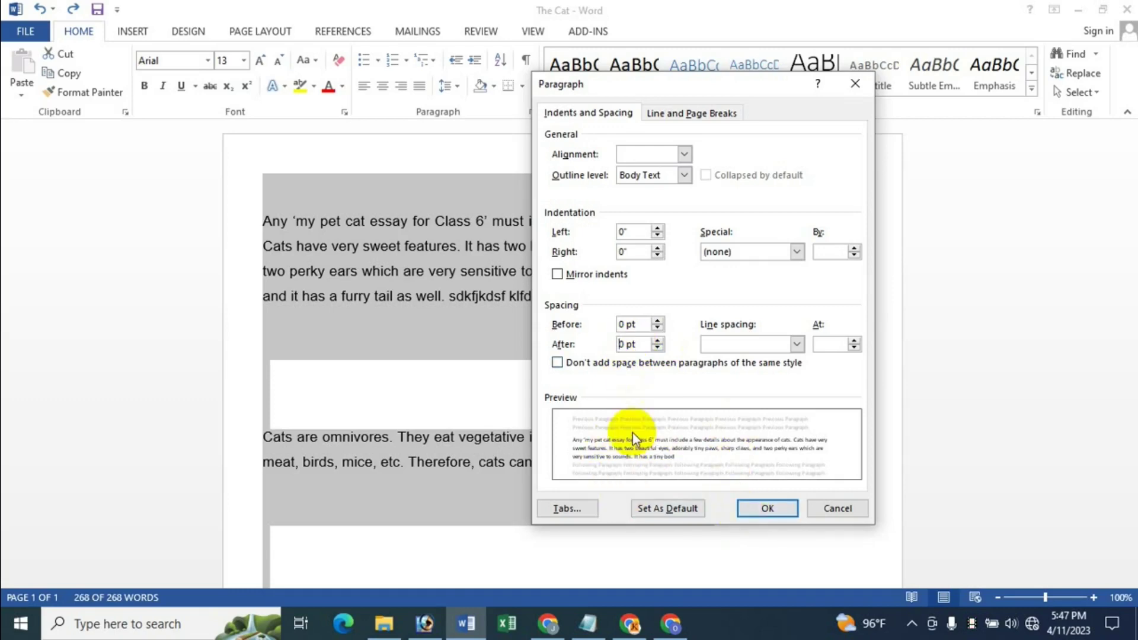
left_click(765, 513)
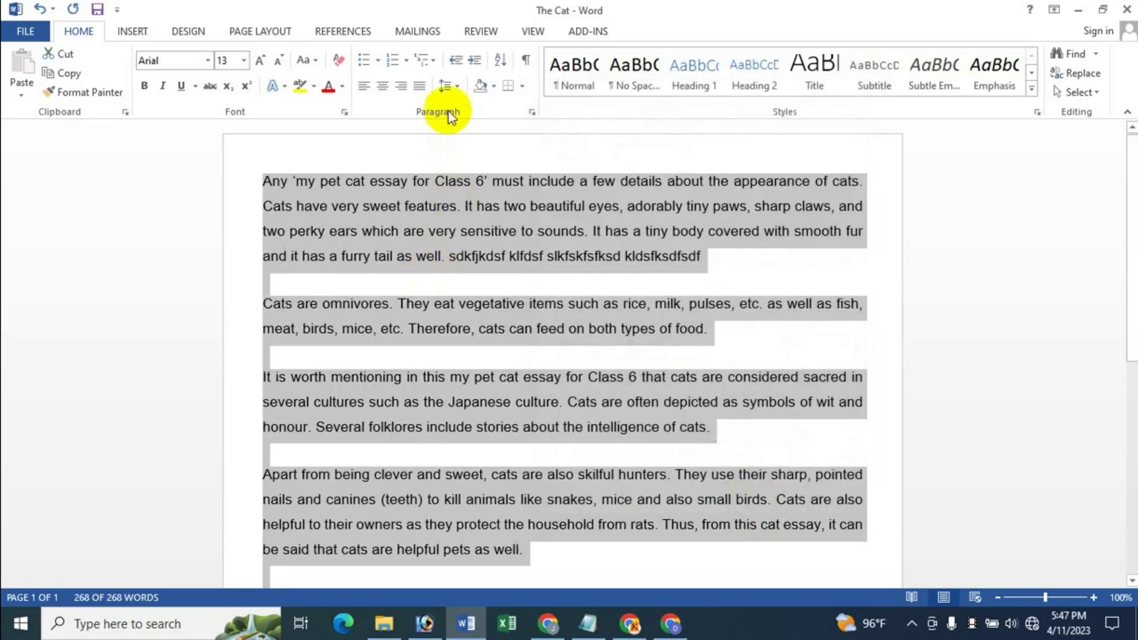
left_click(460, 88)
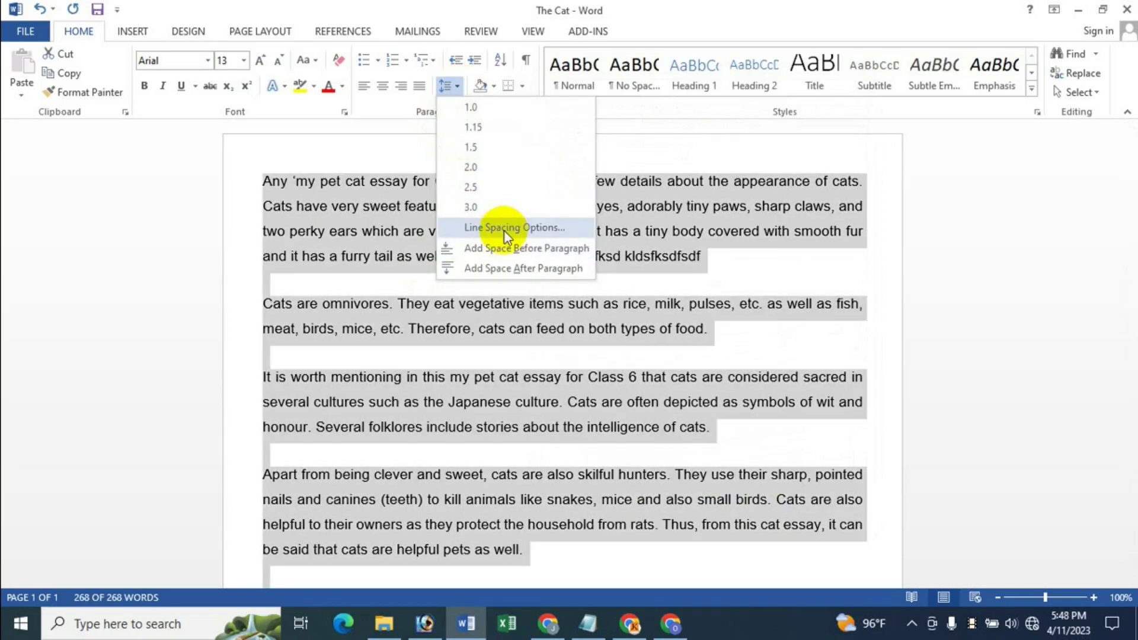
Set the Cat essay's line spacing to Double in the Paragraph dialog
left_click(503, 231)
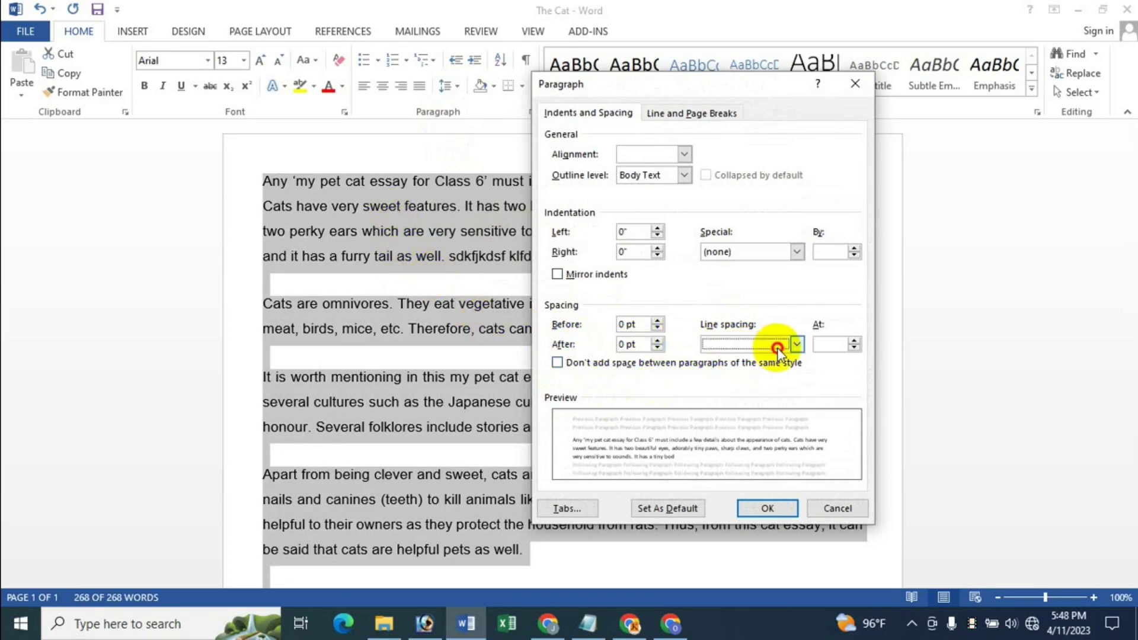
left_click(796, 343)
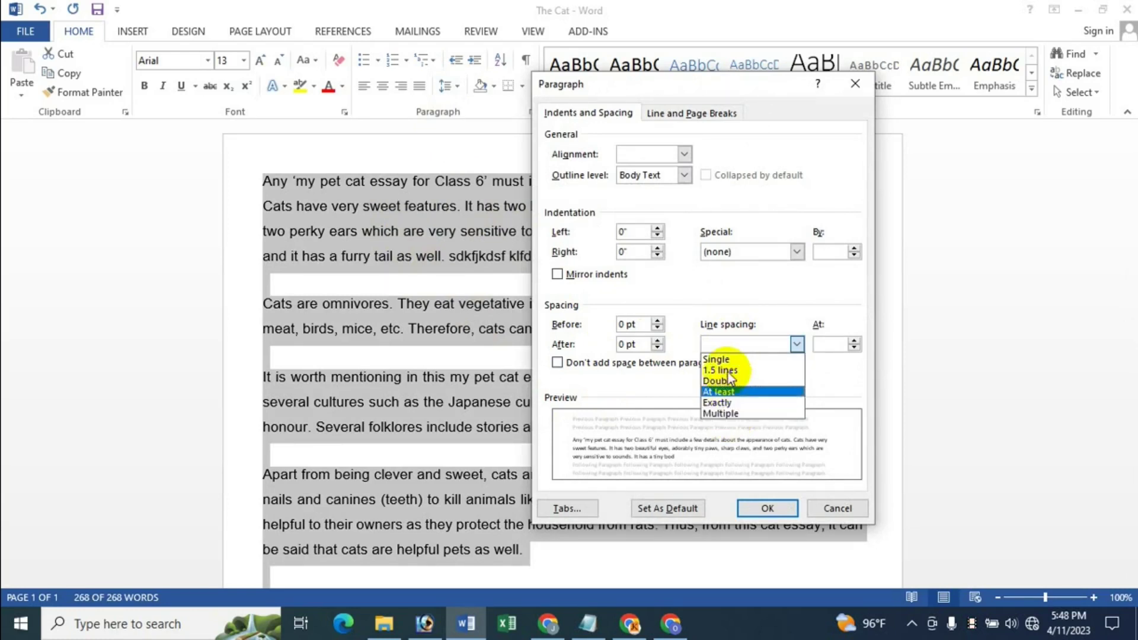
left_click(718, 380)
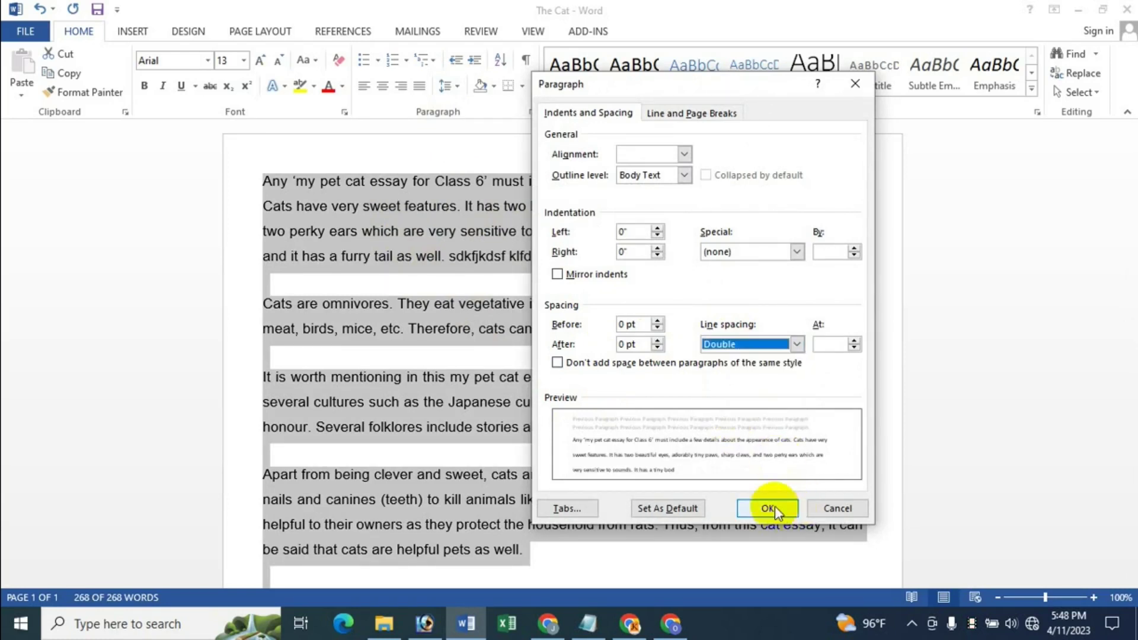
left_click(770, 508)
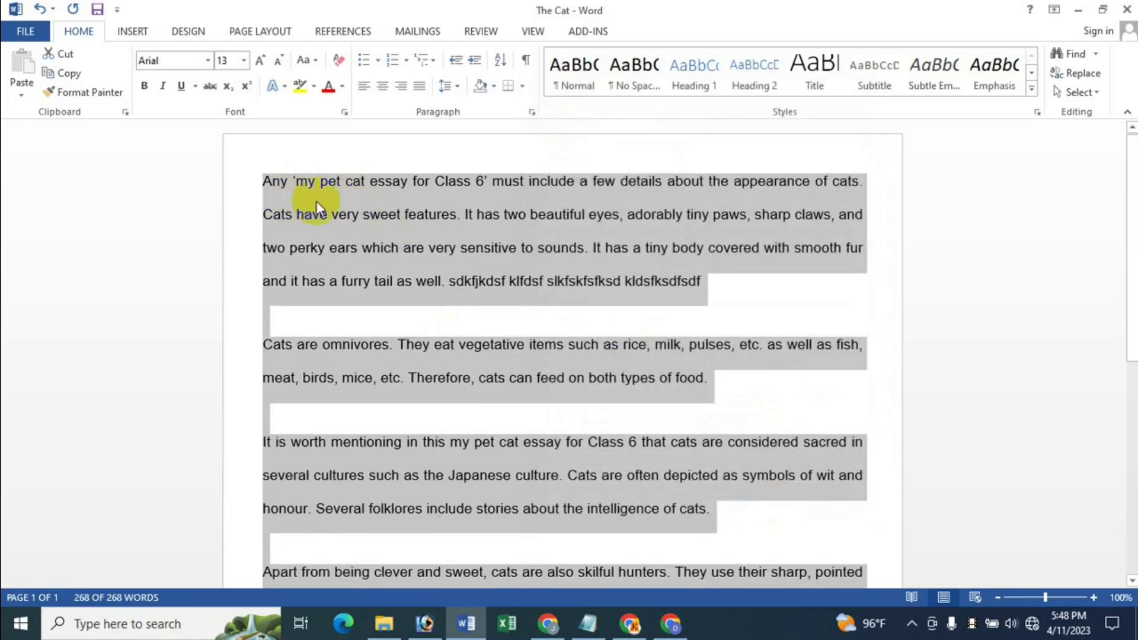
Set the essay's line spacing to Multiple at 3
left_click(455, 88)
left_click(501, 227)
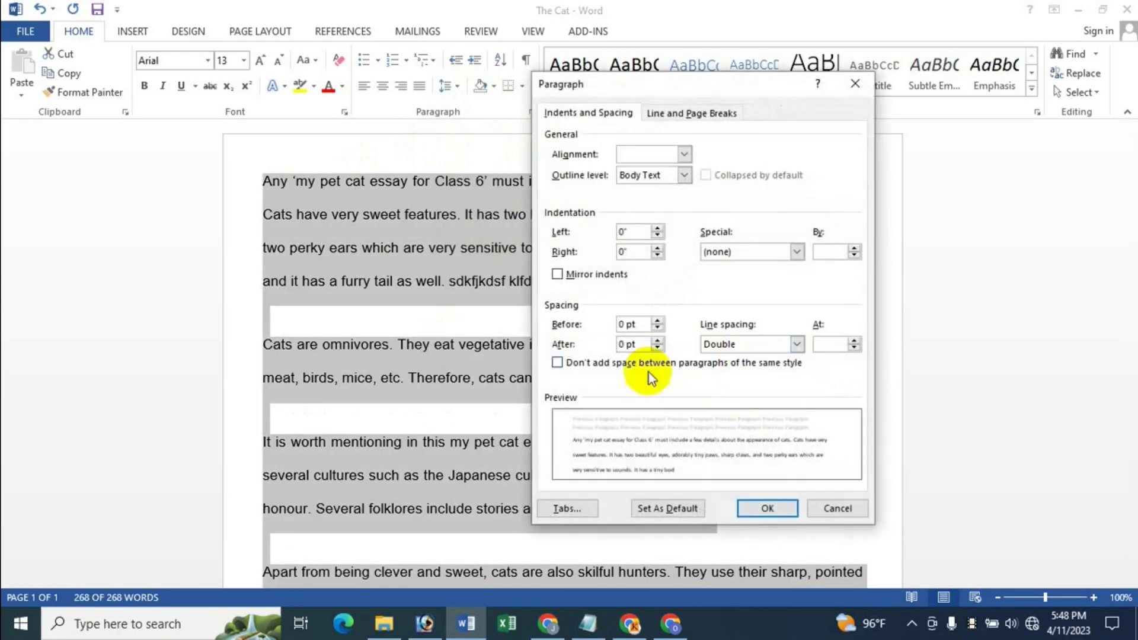
left_click(794, 344)
left_click(752, 409)
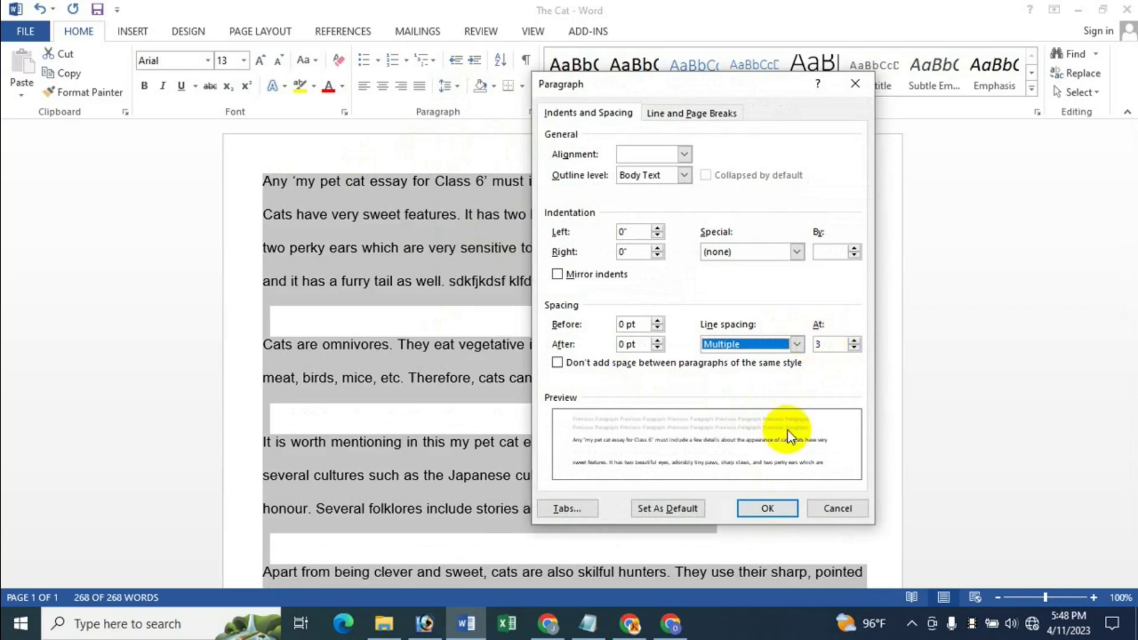
left_click(766, 507)
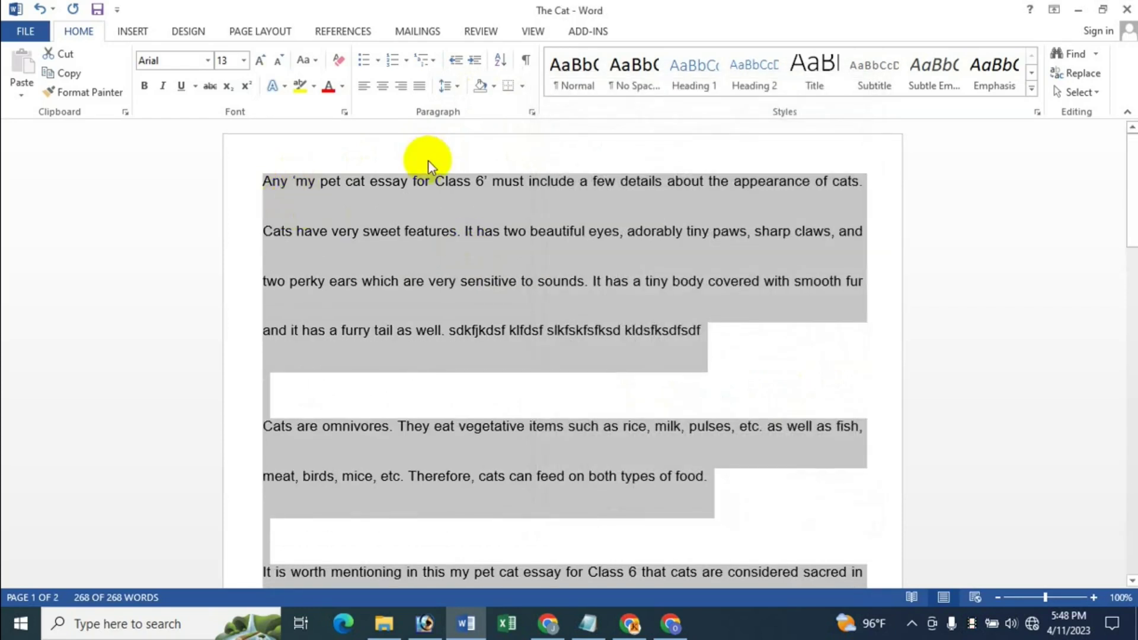
Raise the Multiple line spacing value to 5.5
left_click(457, 86)
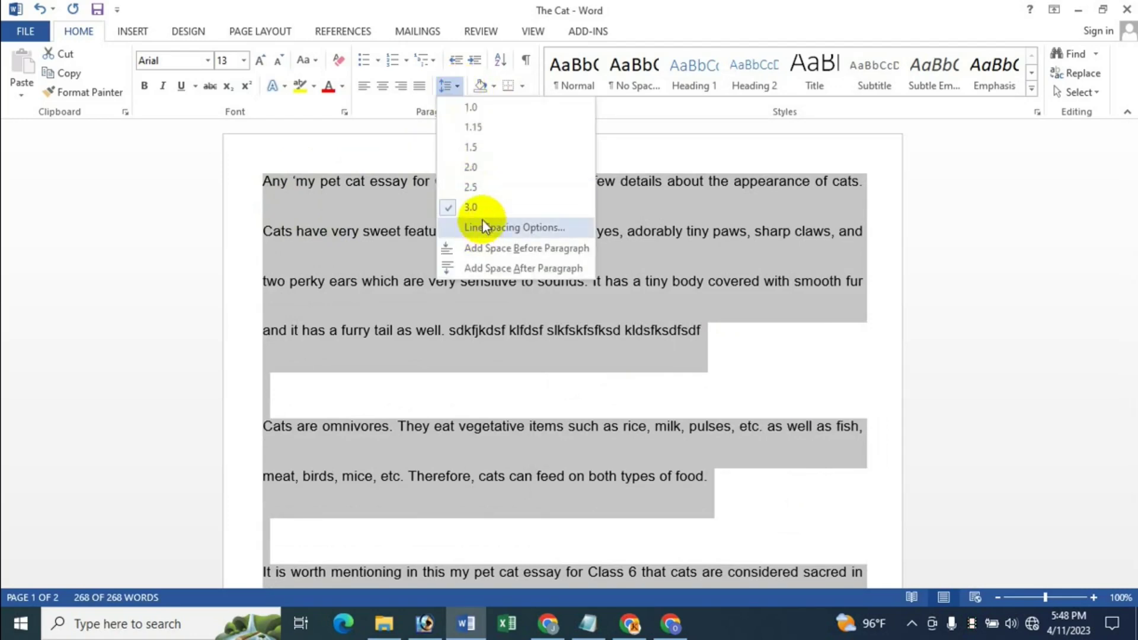
left_click(496, 228)
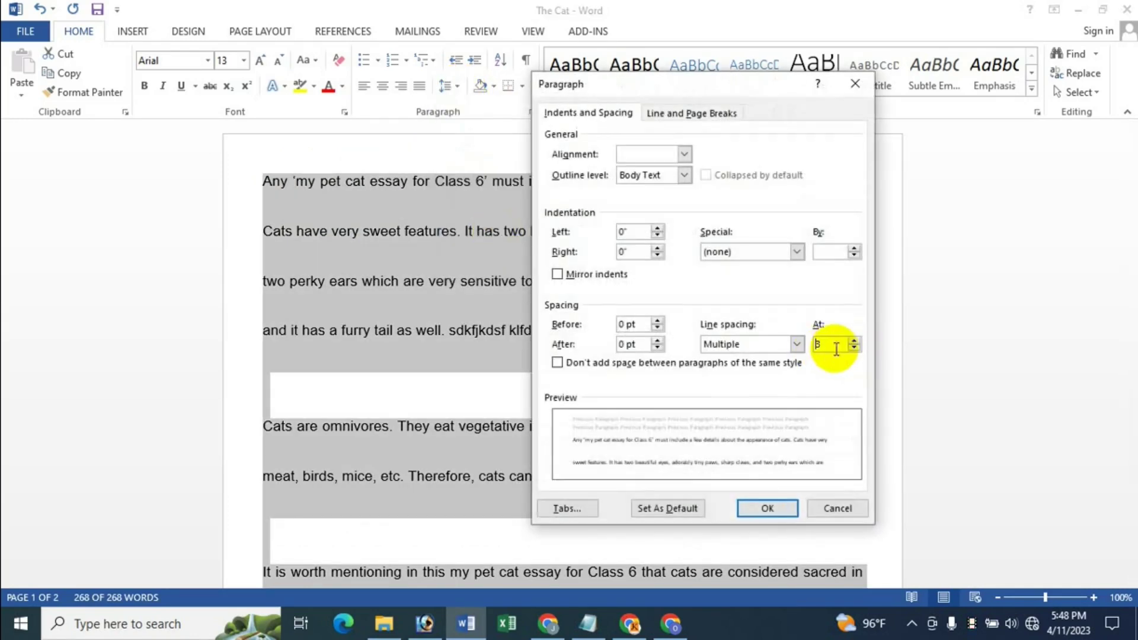
type("5")
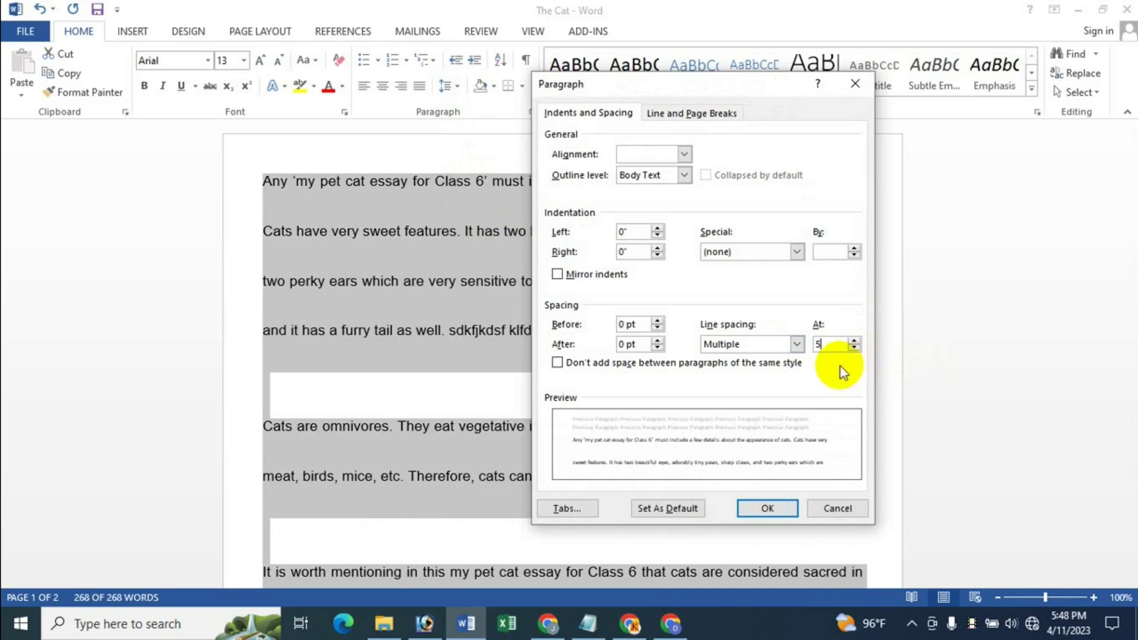
left_click(853, 340)
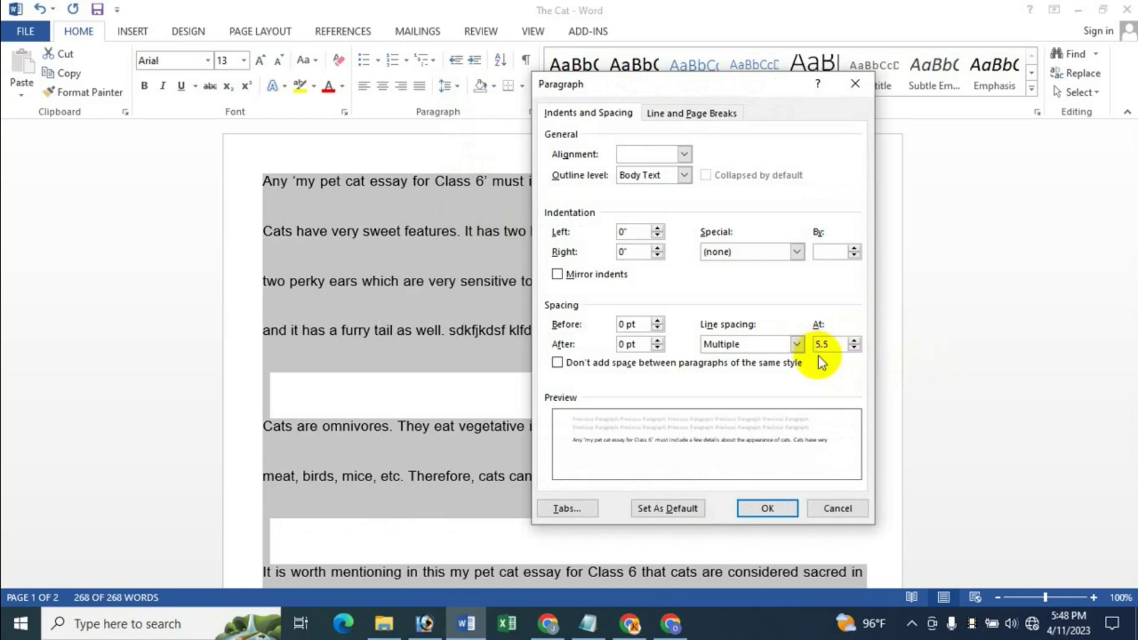
left_click(767, 508)
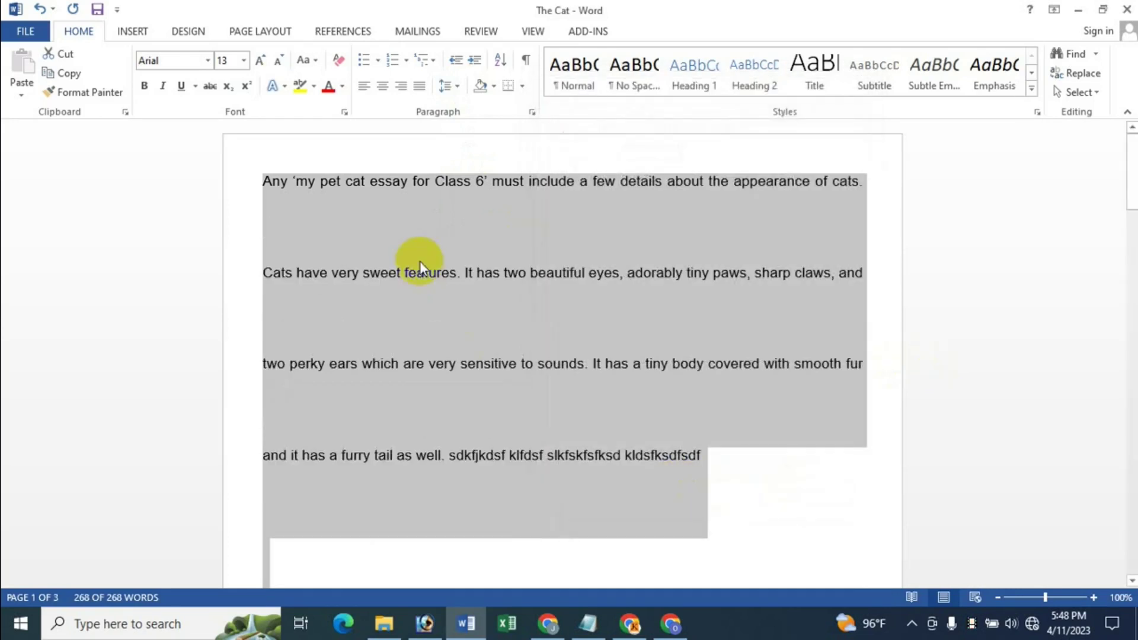
Change the line spacing back to Single so the essay fits on one page
left_click(460, 87)
left_click(491, 227)
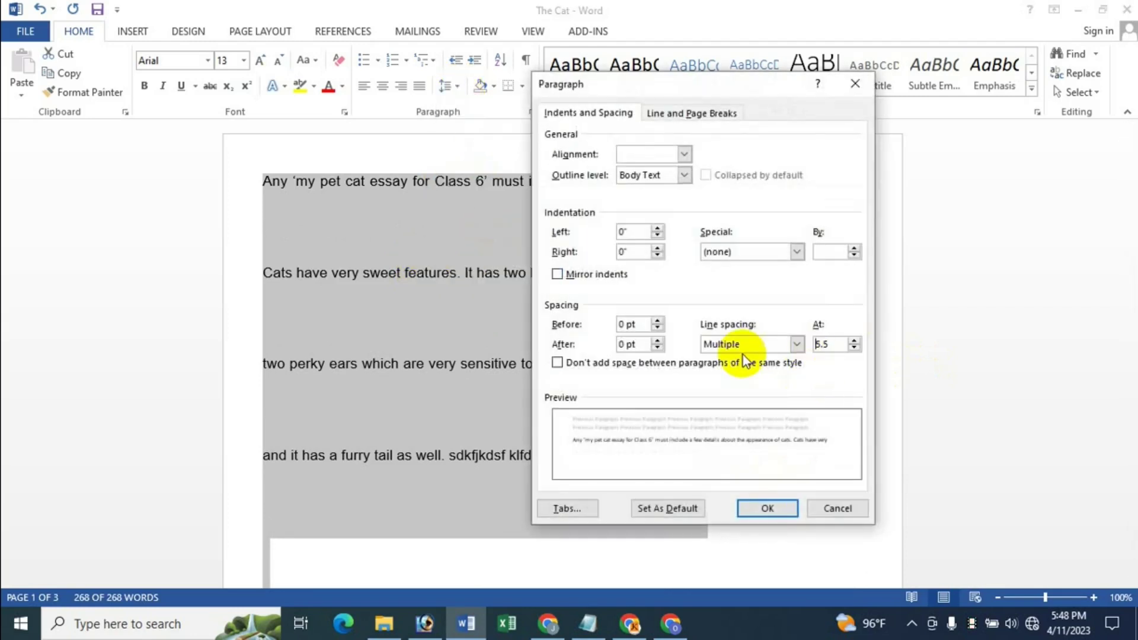
left_click(794, 343)
left_click(744, 362)
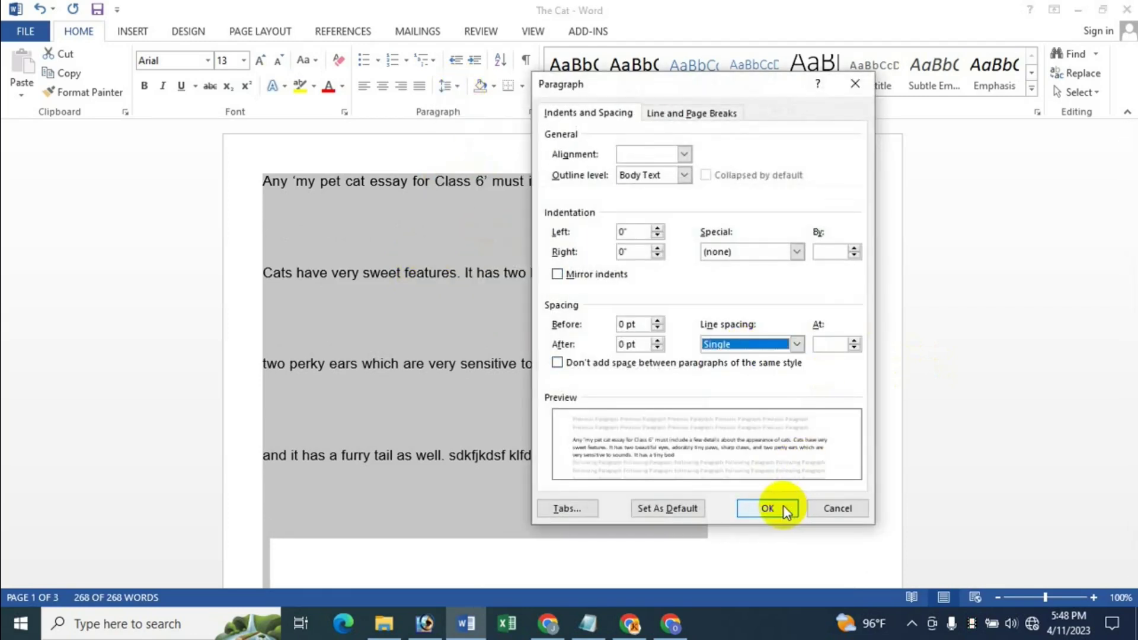
left_click(782, 507)
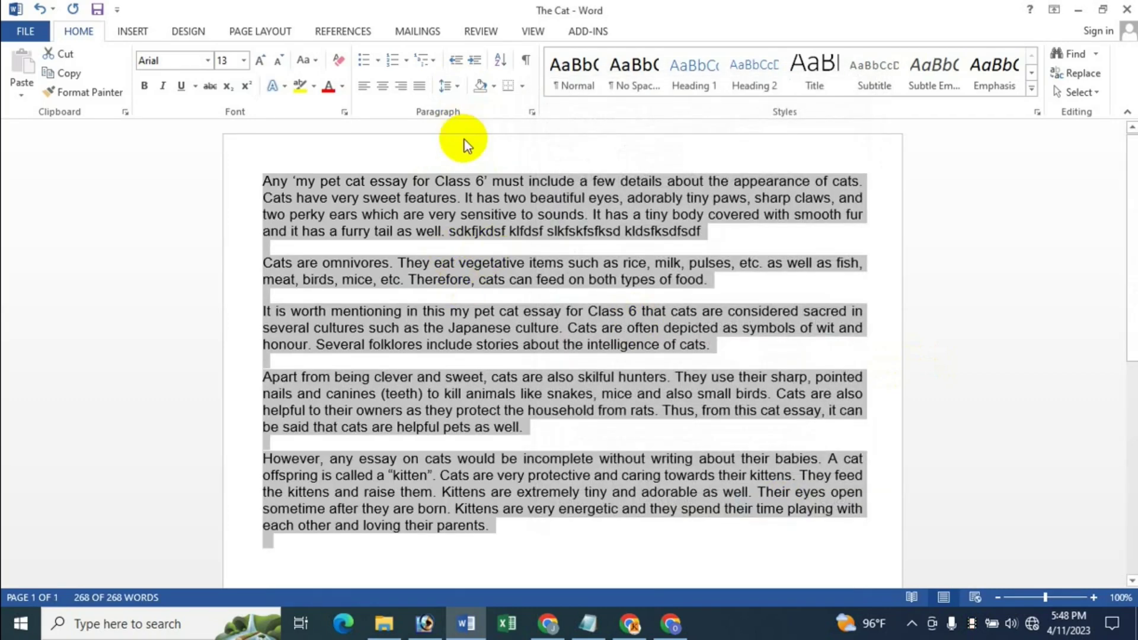
left_click(457, 87)
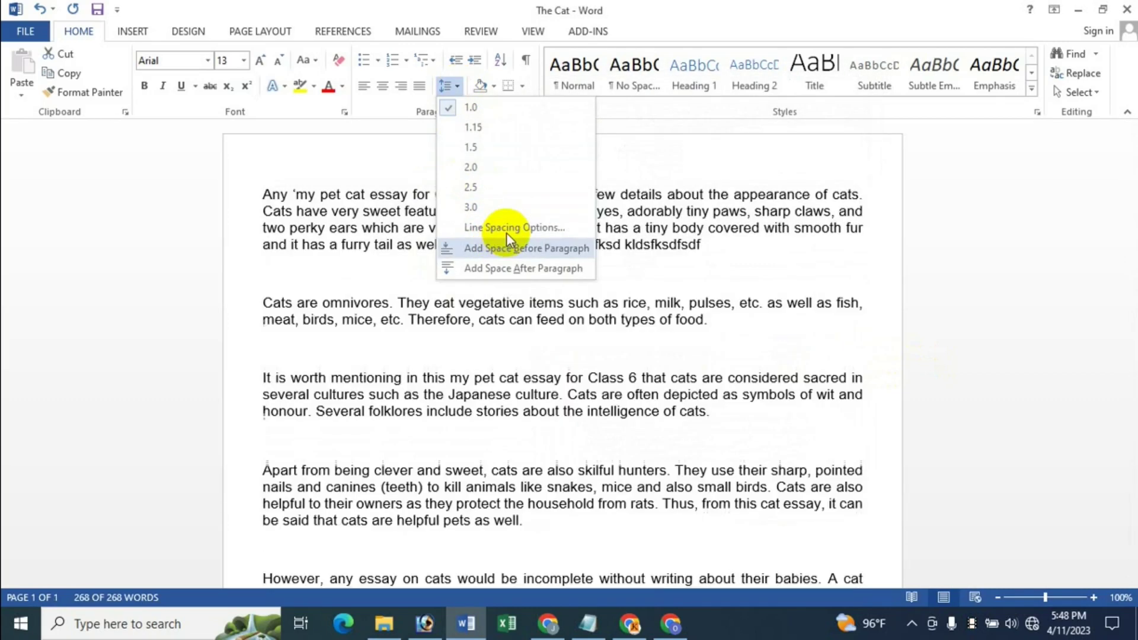
left_click(542, 13)
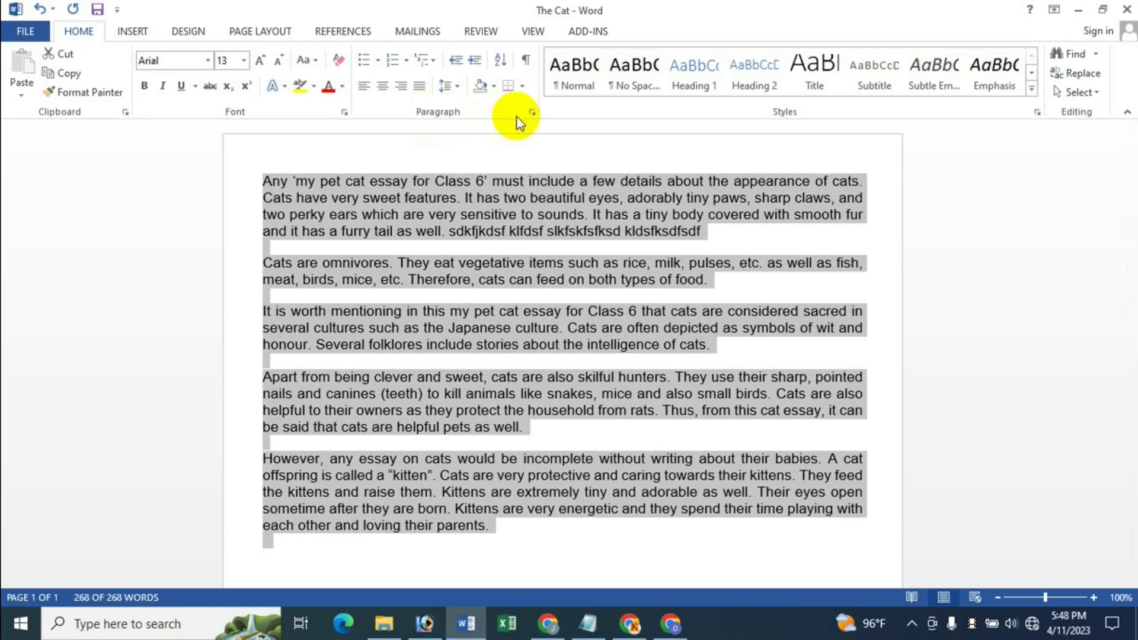
left_click(531, 114)
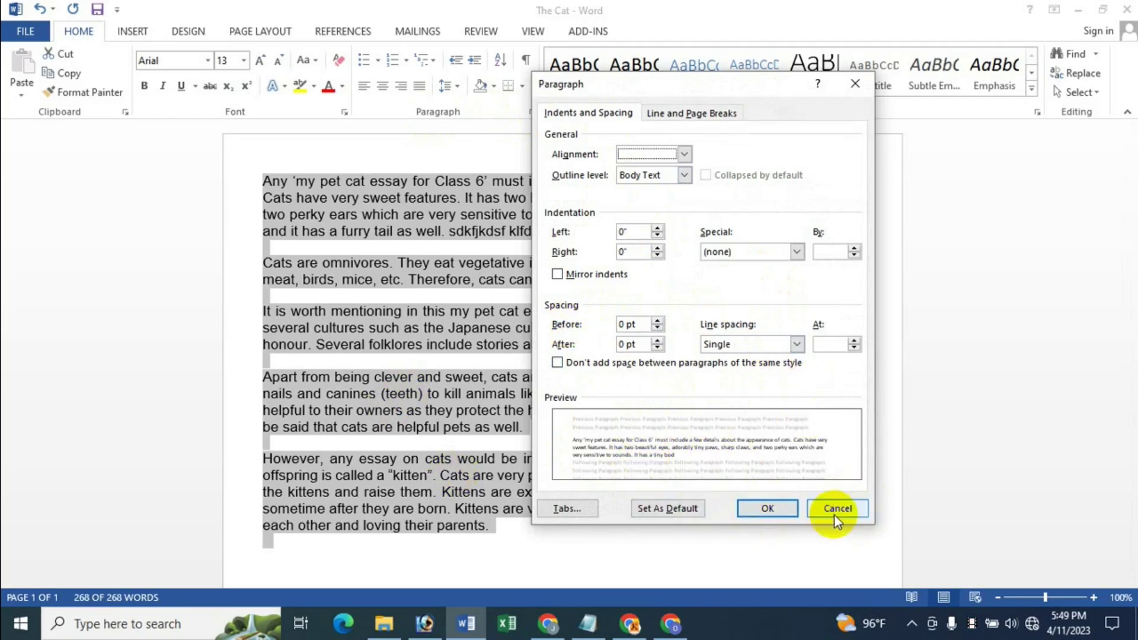
left_click(835, 513)
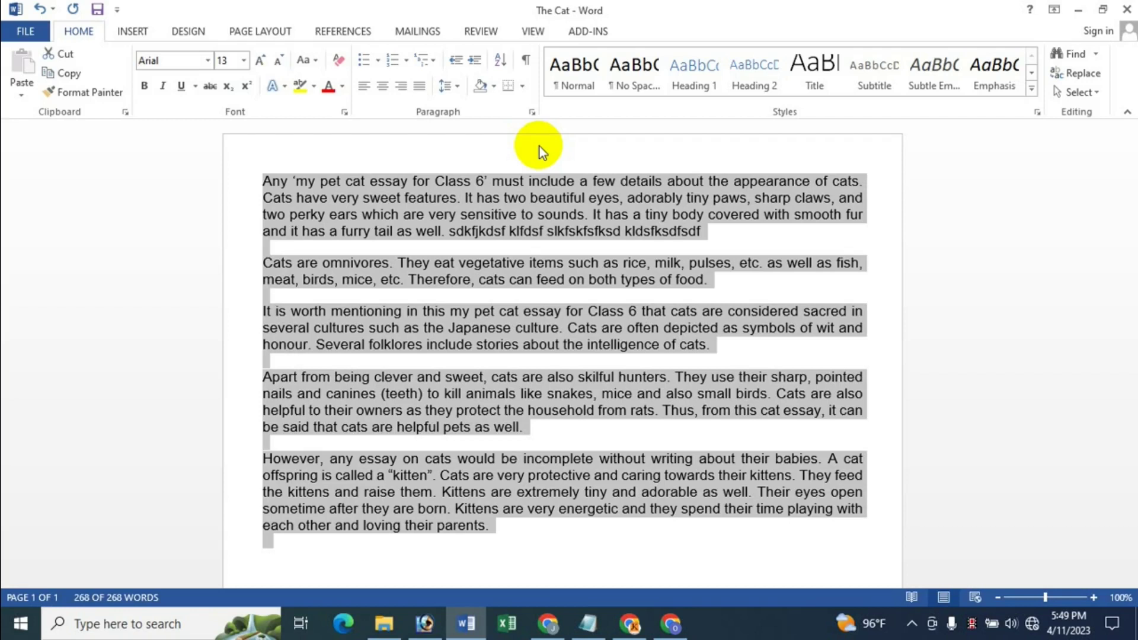
Switch from Word to the Chrome window showing the YouTube channel's videos page
left_click(548, 624)
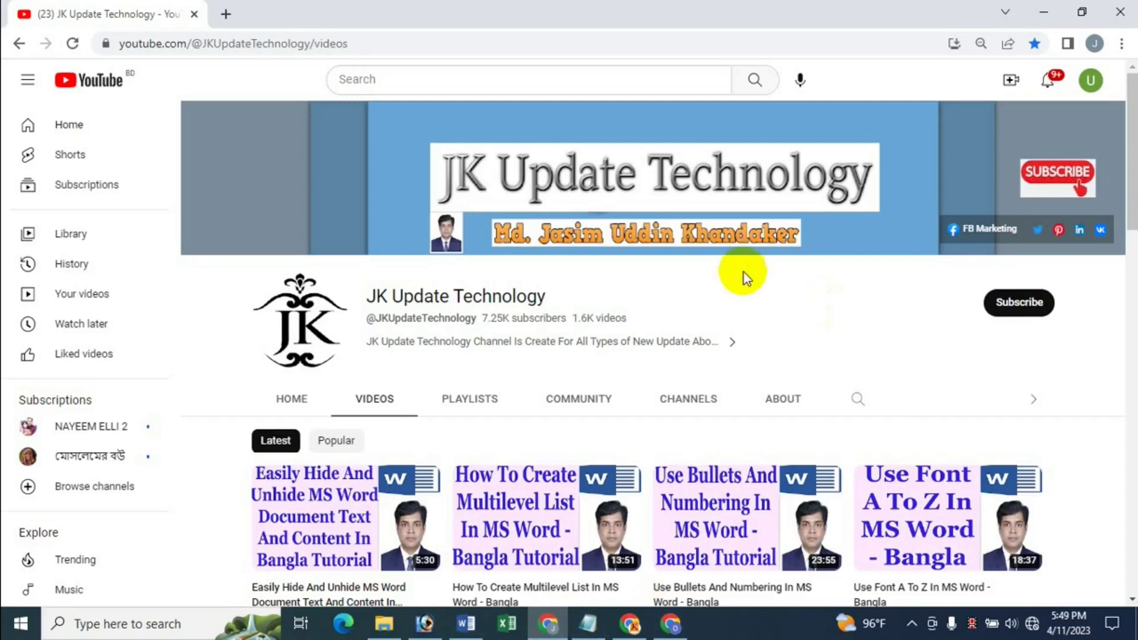